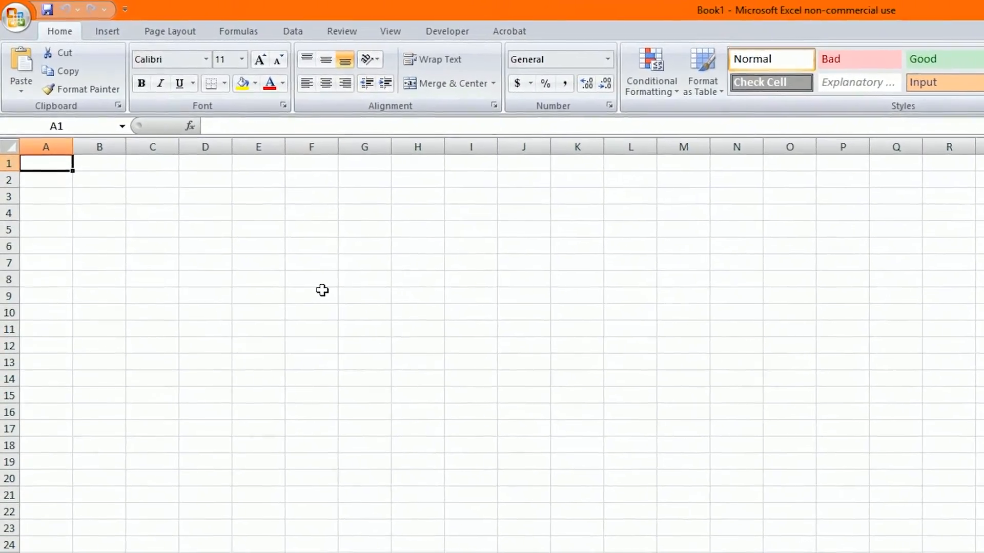
Enter the title "Volunteer Contact Database" in cell A1.
{"action": "type", "text": "Vo"}
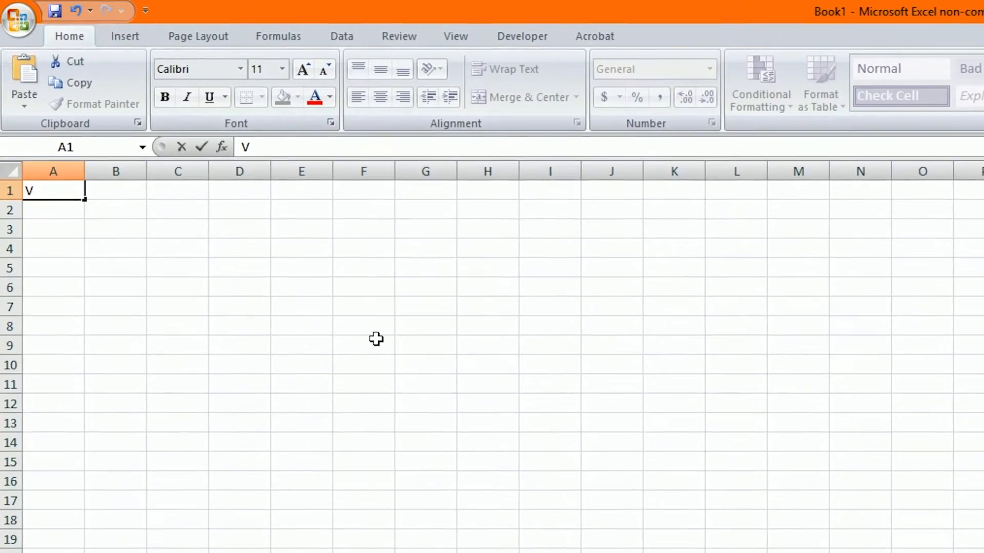
{"action": "type", "text": "l"}
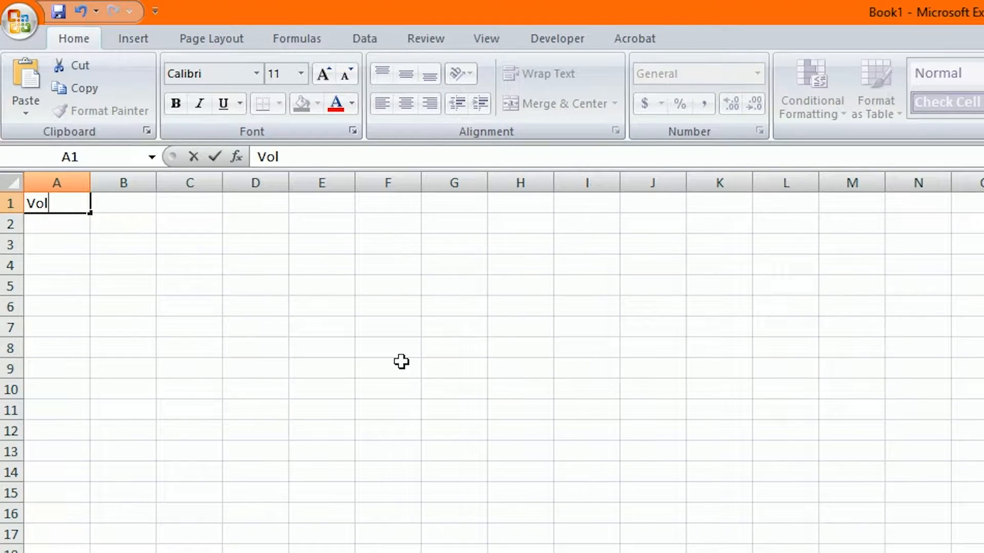
{"action": "type", "text": "unteer "}
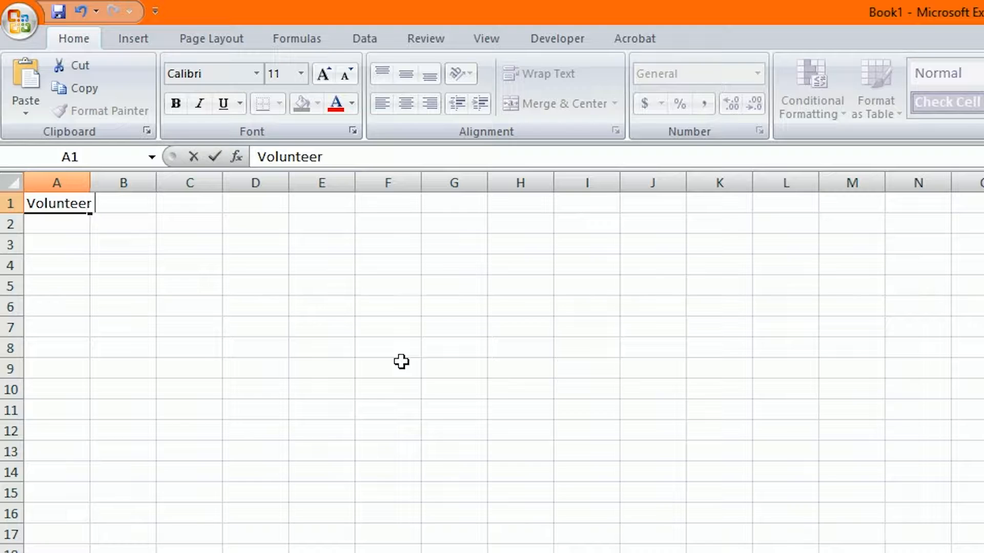
{"action": "type", "text": "Contact "}
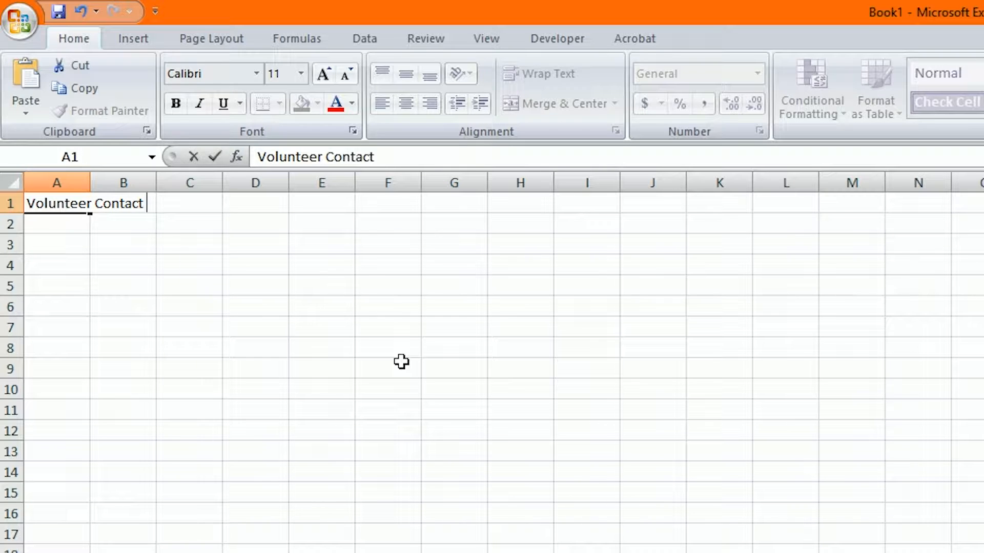
{"action": "type", "text": "Database"}
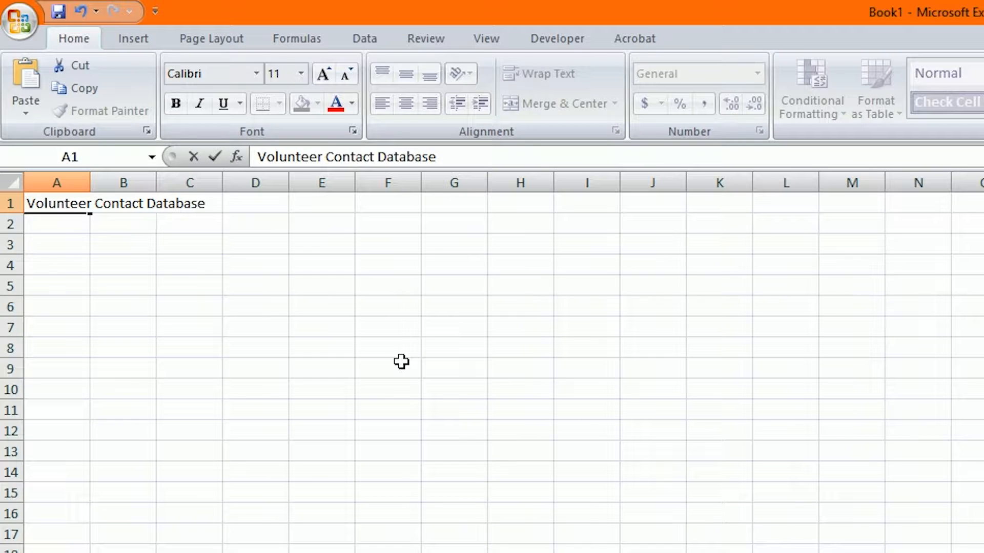
{"action": "key", "text": "Return"}
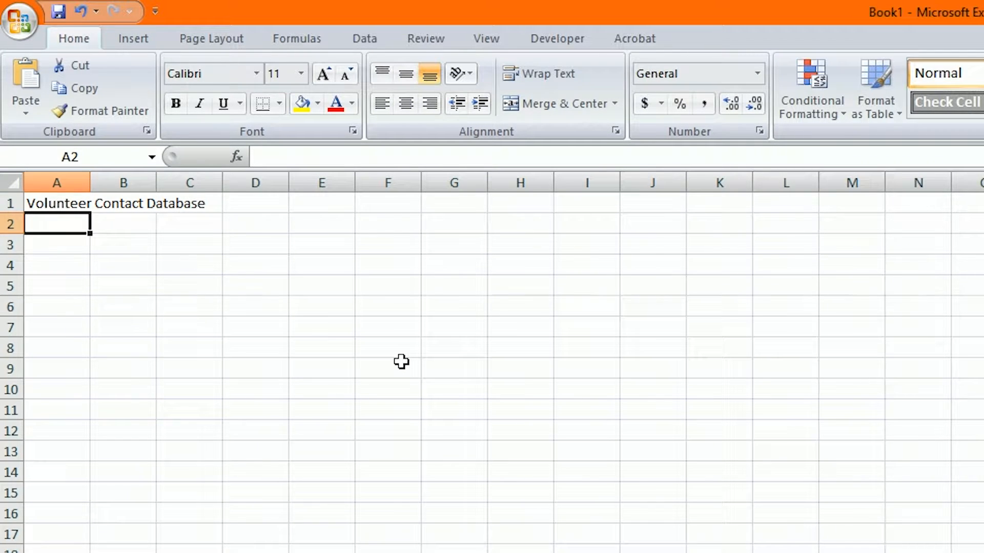
Enter the column headers "Last Name" in B4 and "First Name" in C4.
{"action": "left_click", "coordinate": [46, 267]}
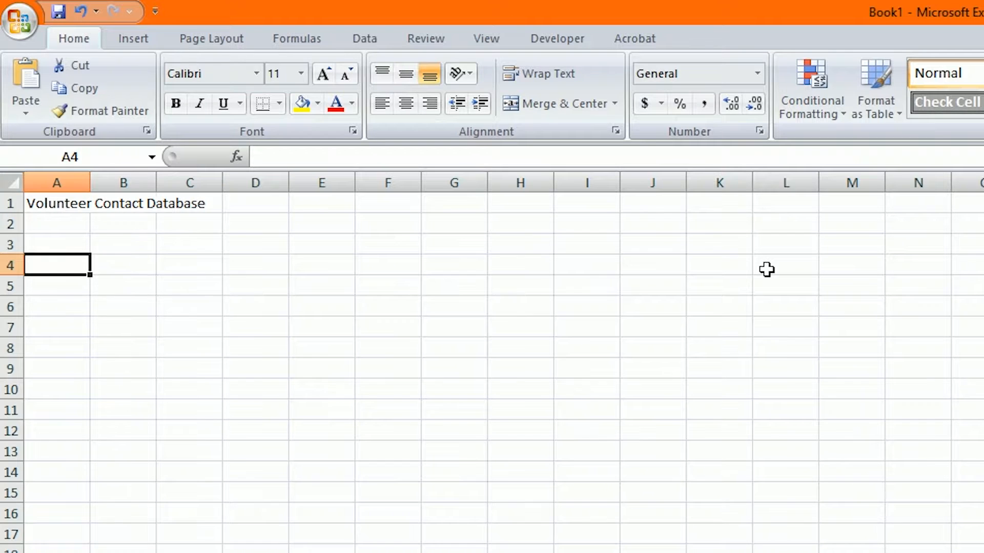
{"action": "key", "text": "Right"}
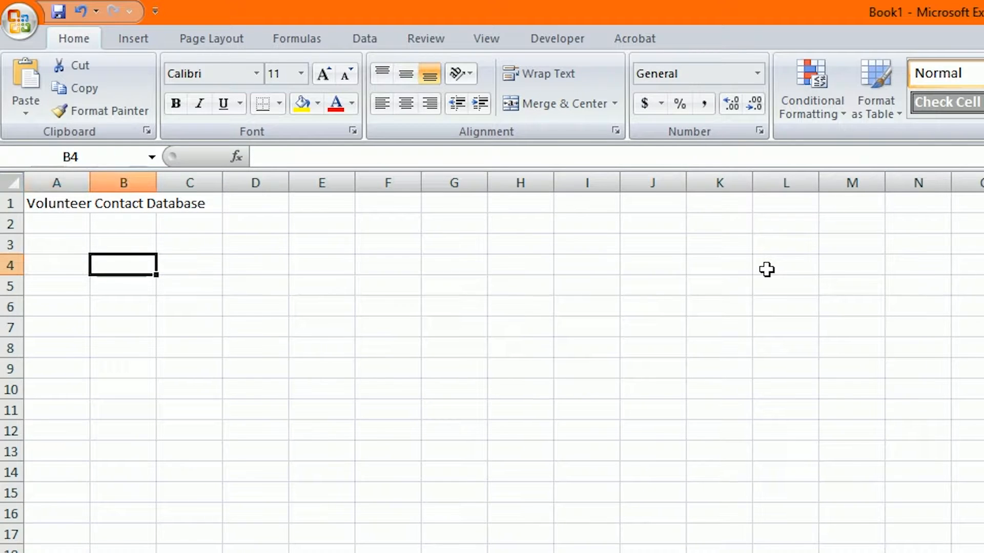
{"action": "type", "text": "Last"}
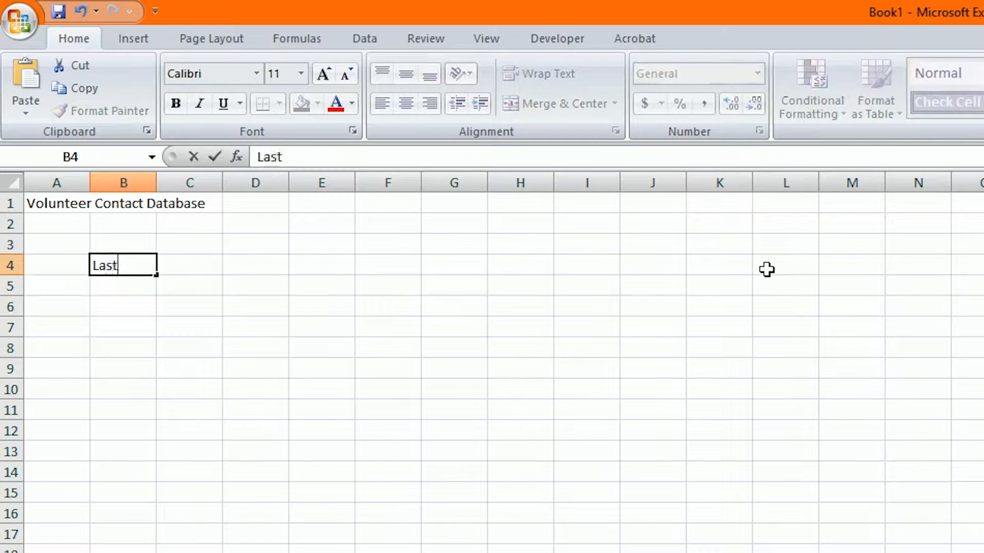
{"action": "type", "text": " Name"}
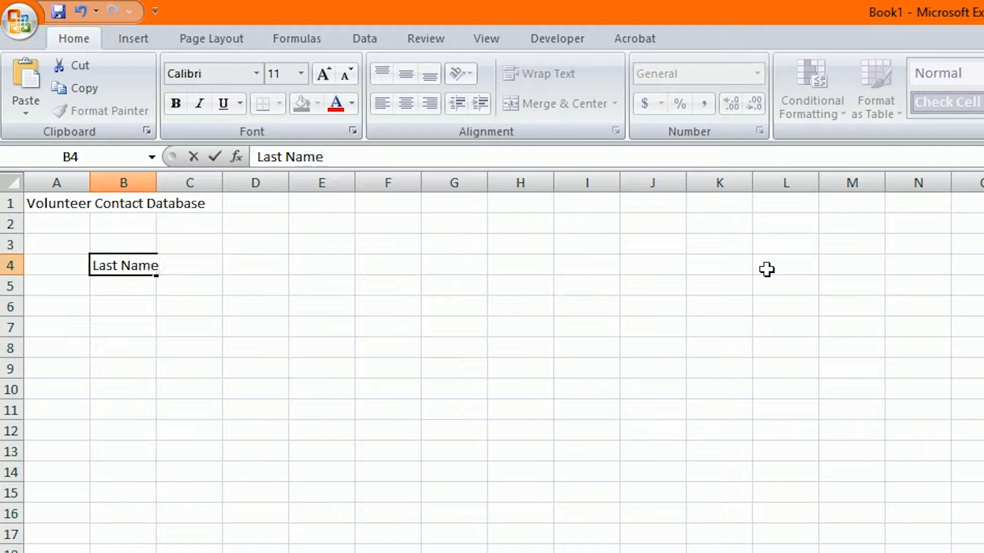
{"action": "key", "text": "Tab"}
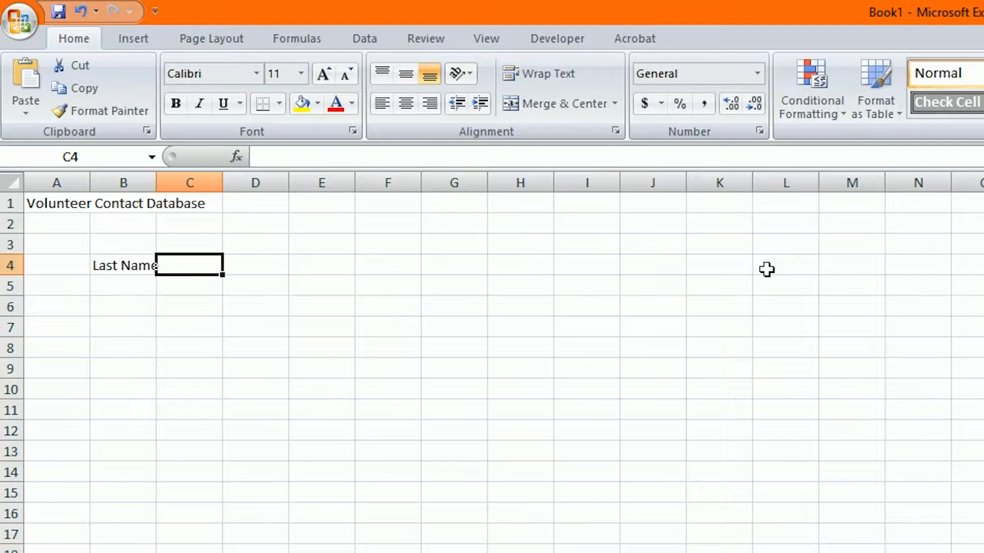
{"action": "type", "text": "Firs"}
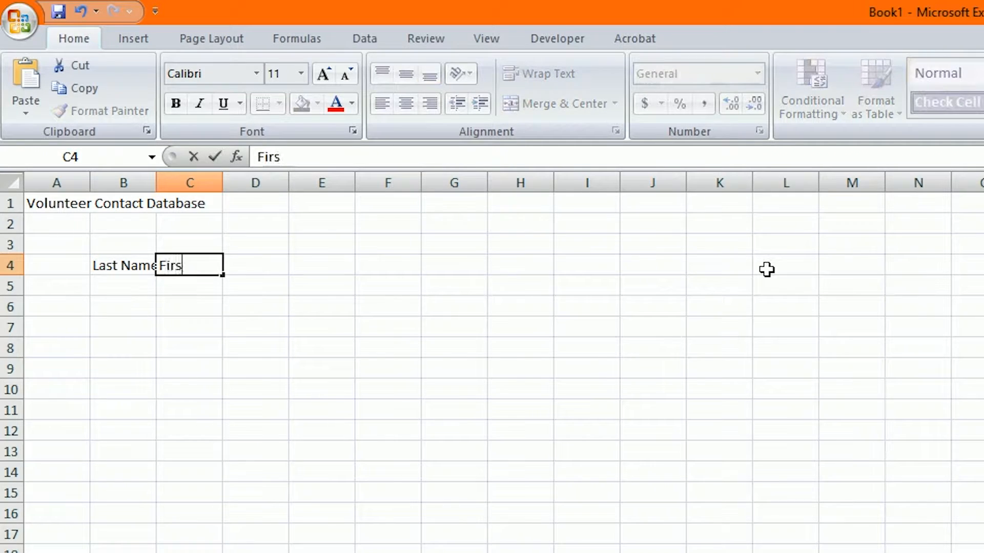
{"action": "type", "text": "t Name"}
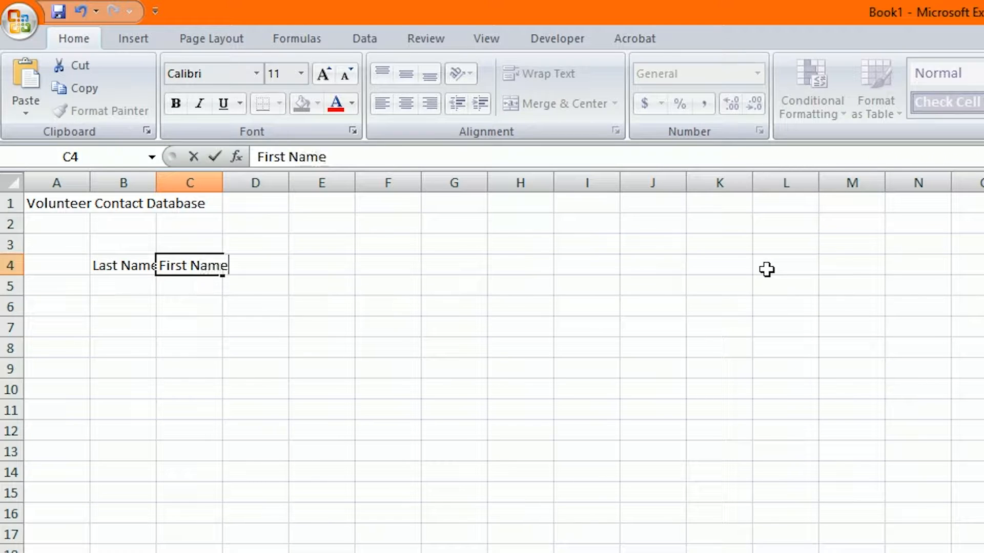
{"action": "key", "text": "Tab"}
Enter the column headers "Email Address" in D4 and "Phone Number" in E4.
{"action": "type", "text": "Ema"}
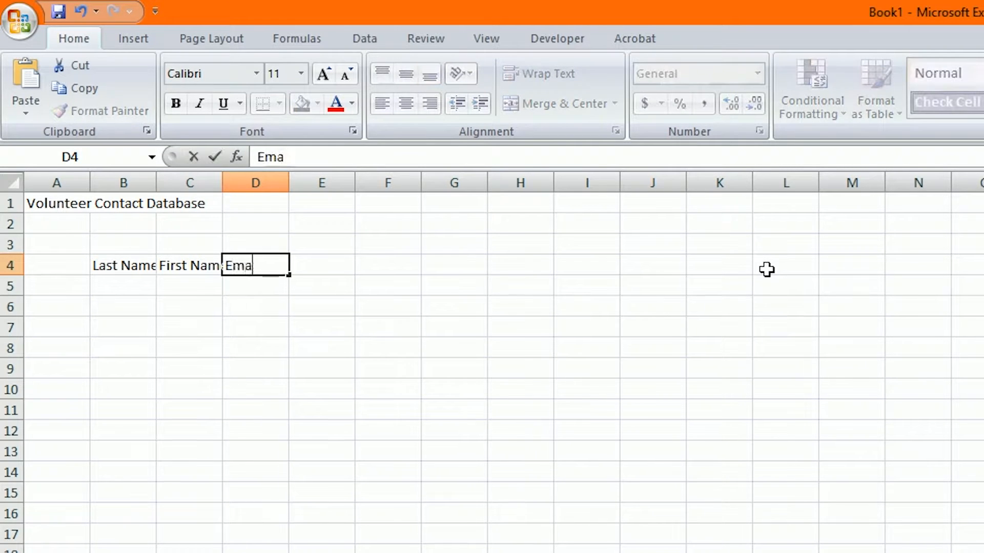
{"action": "type", "text": "il Address"}
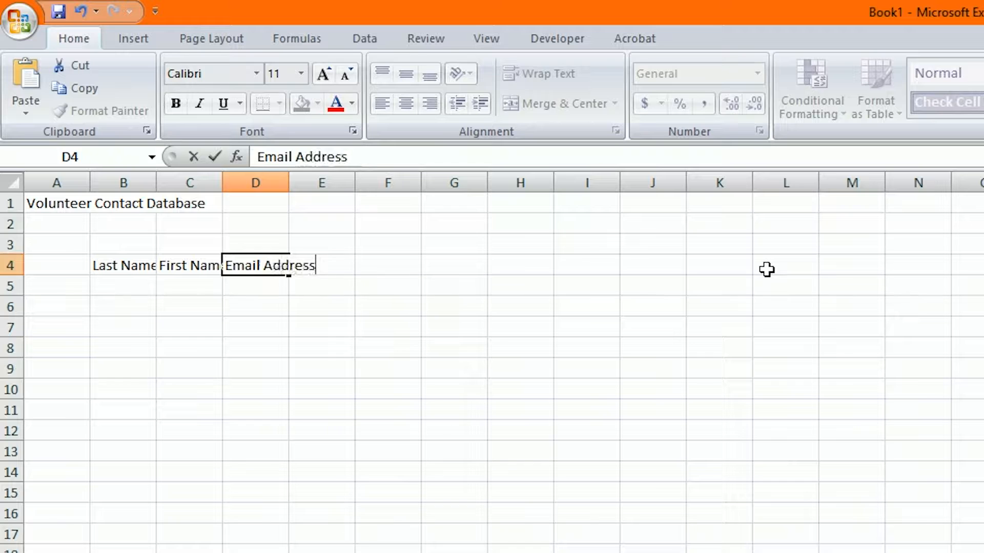
{"action": "key", "text": "Tab"}
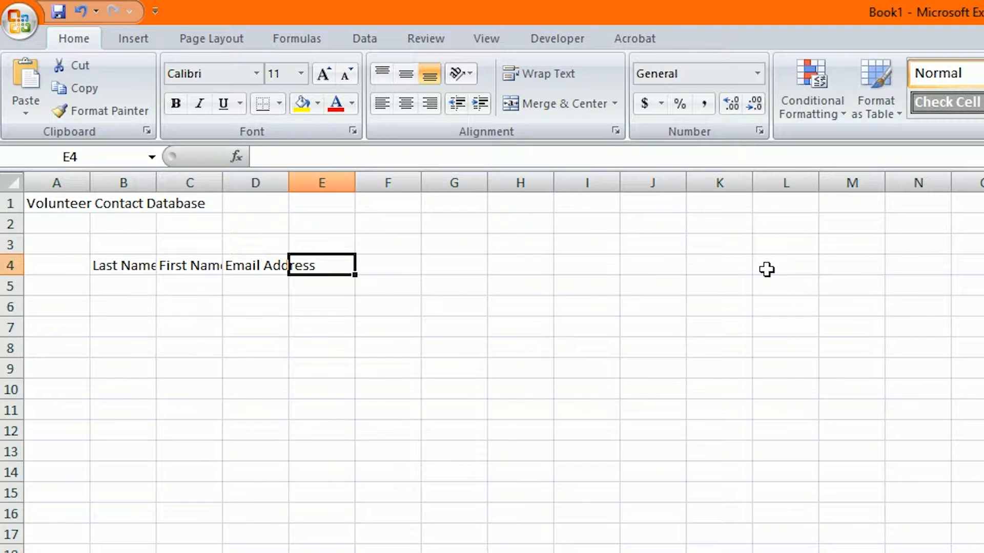
{"action": "type", "text": "Phone "}
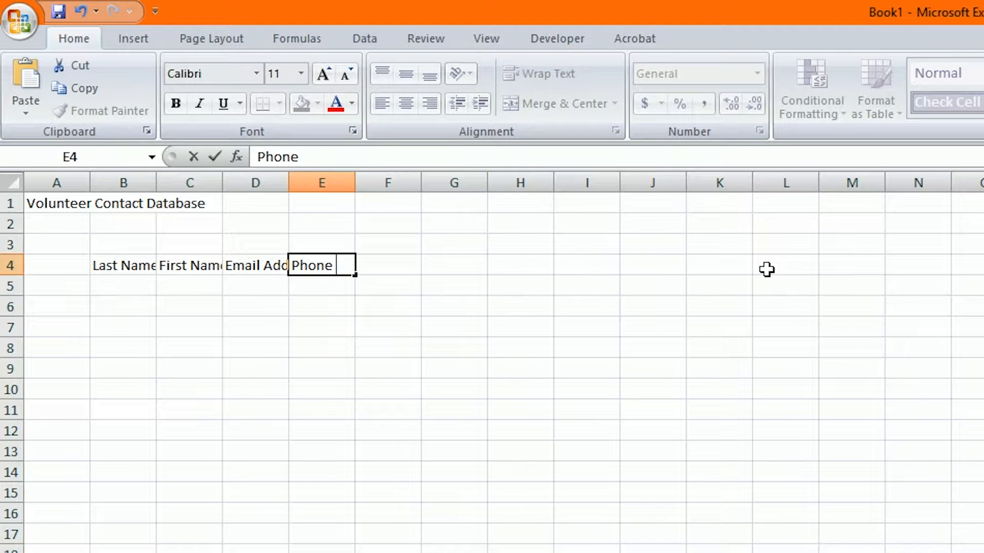
{"action": "type", "text": "Num"}
{"action": "key", "text": "BackSpace"}
{"action": "type", "text": "um"}
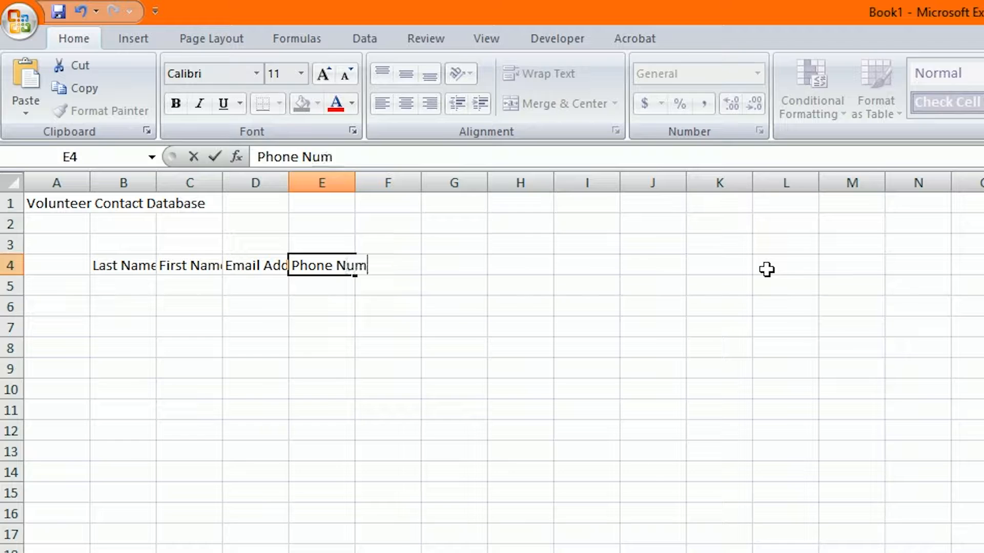
{"action": "type", "text": "ber"}
{"action": "key", "text": "Tab"}
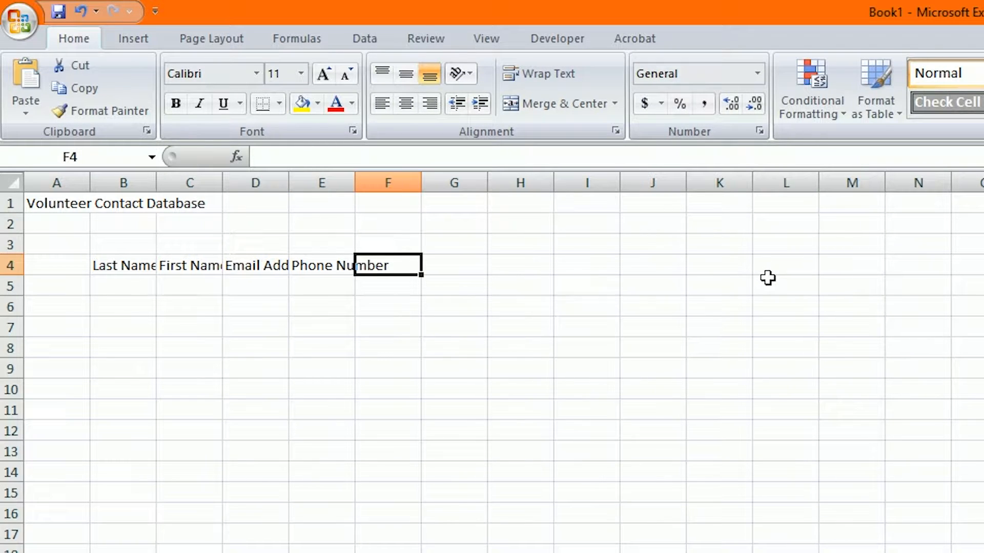
Enter the column headers "New/Returning" in F4 and "Notes" in G4.
{"action": "type", "text": "New"}
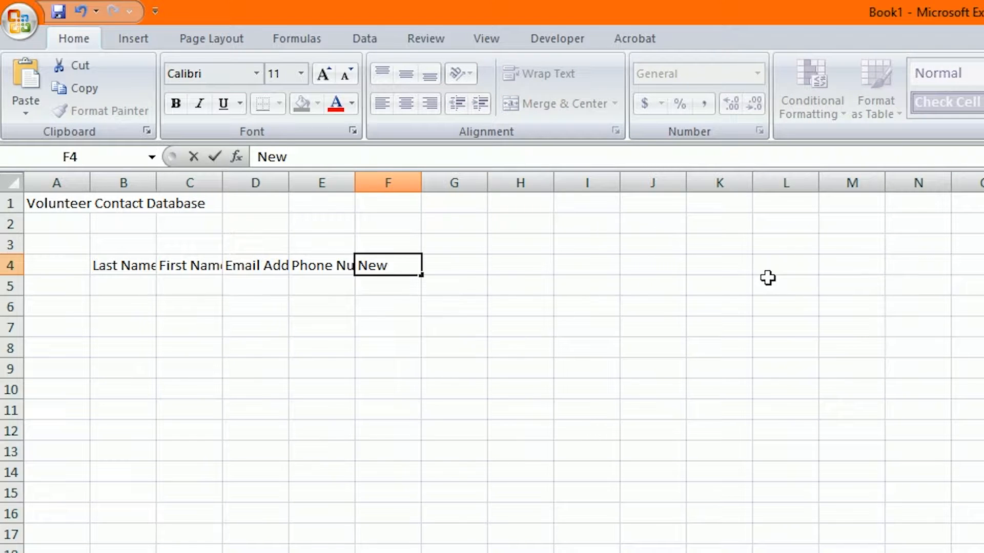
{"action": "type", "text": "/Retur"}
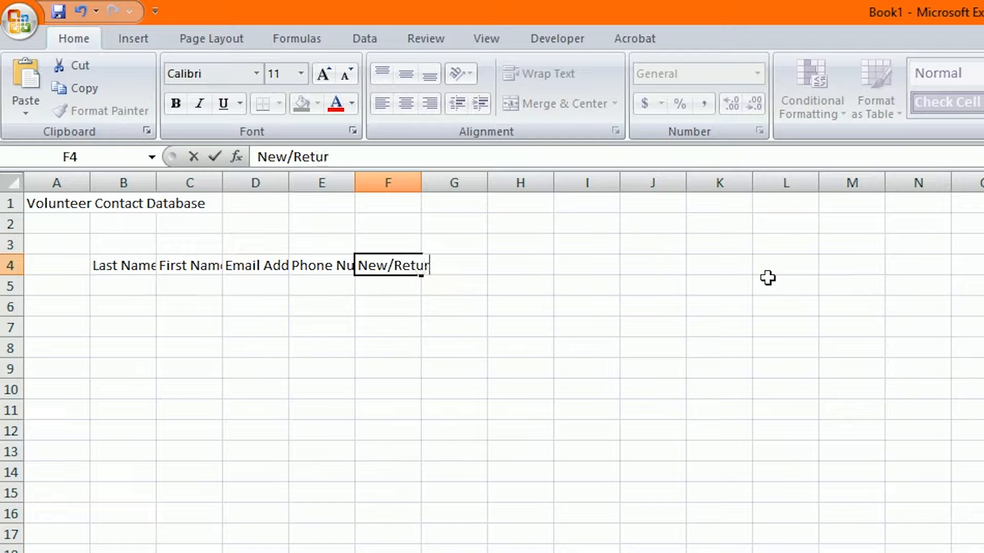
{"action": "type", "text": "ning"}
{"action": "key", "text": "Tab"}
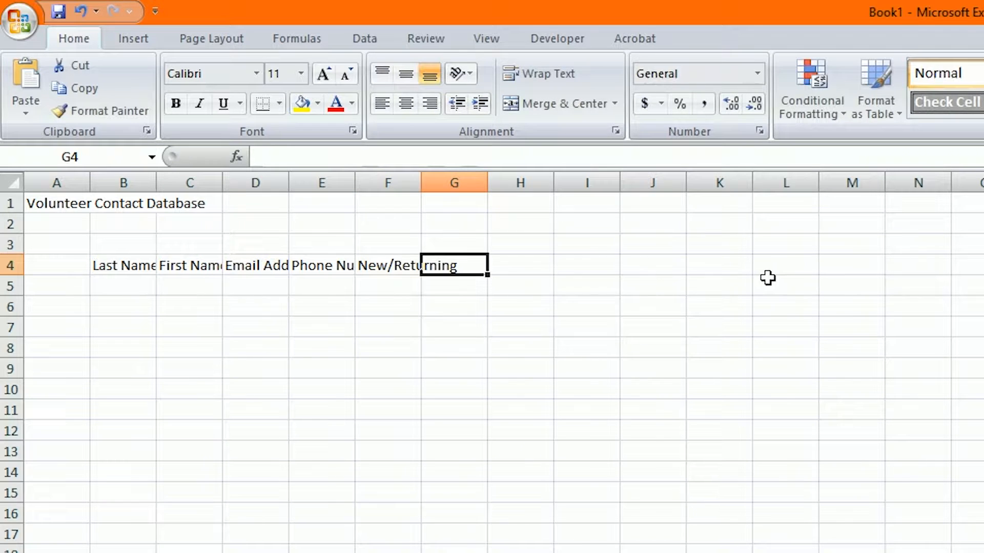
{"action": "type", "text": "Na"}
{"action": "key", "text": "BackSpace"}
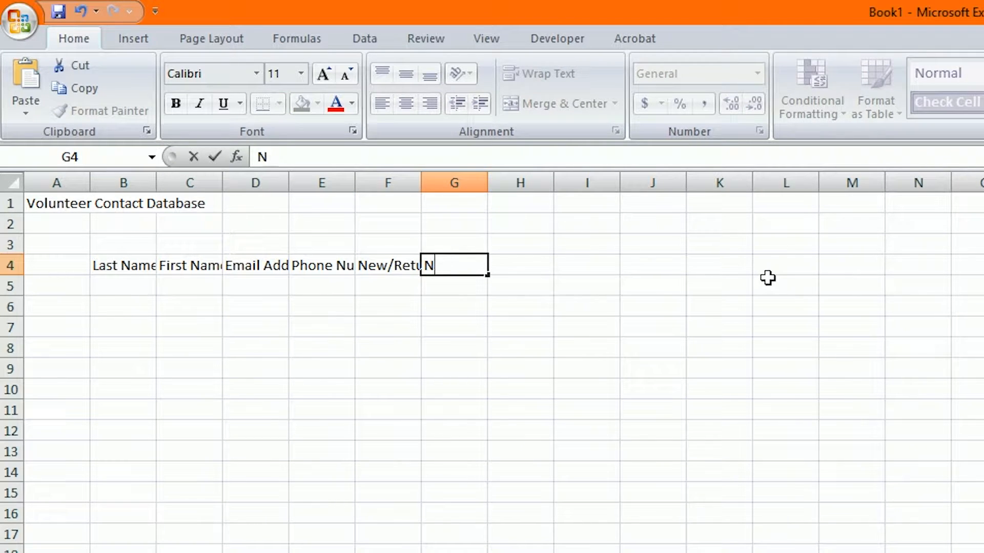
{"action": "type", "text": "otes"}
{"action": "key", "text": "Return"}
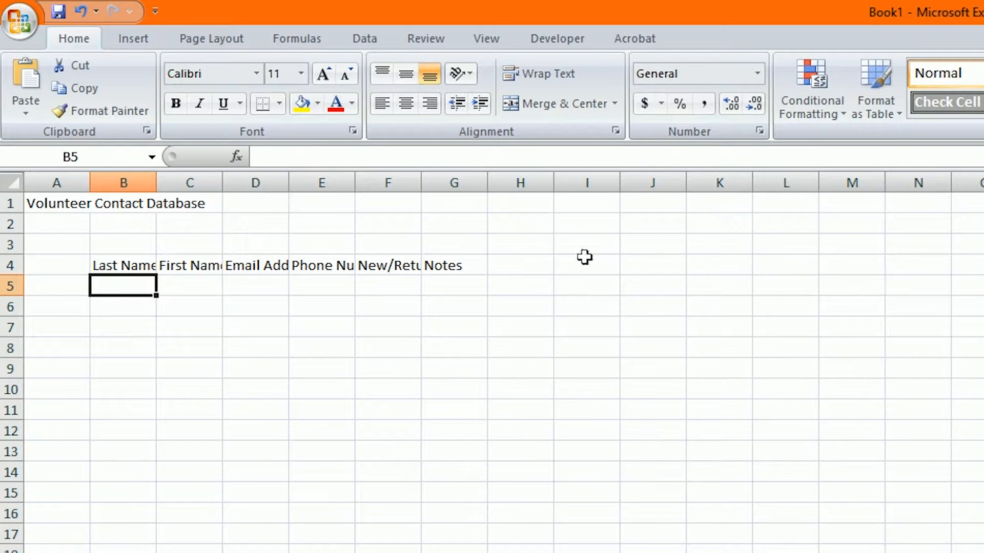
Merge and center the title across cells A1 to G1.
{"action": "left_click", "coordinate": [45, 205]}
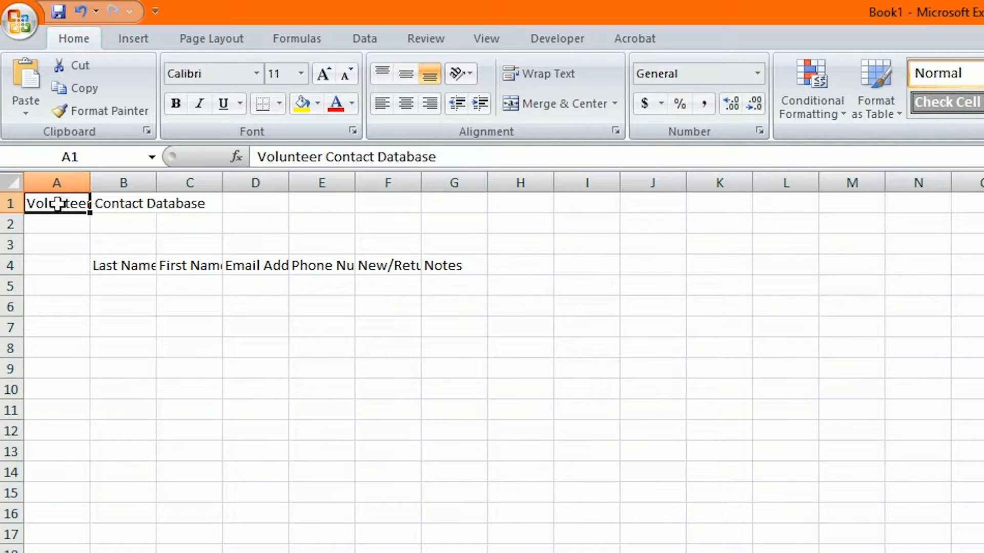
{"action": "left_click_drag", "start_coordinate": [57, 203], "coordinate": [432, 211]}
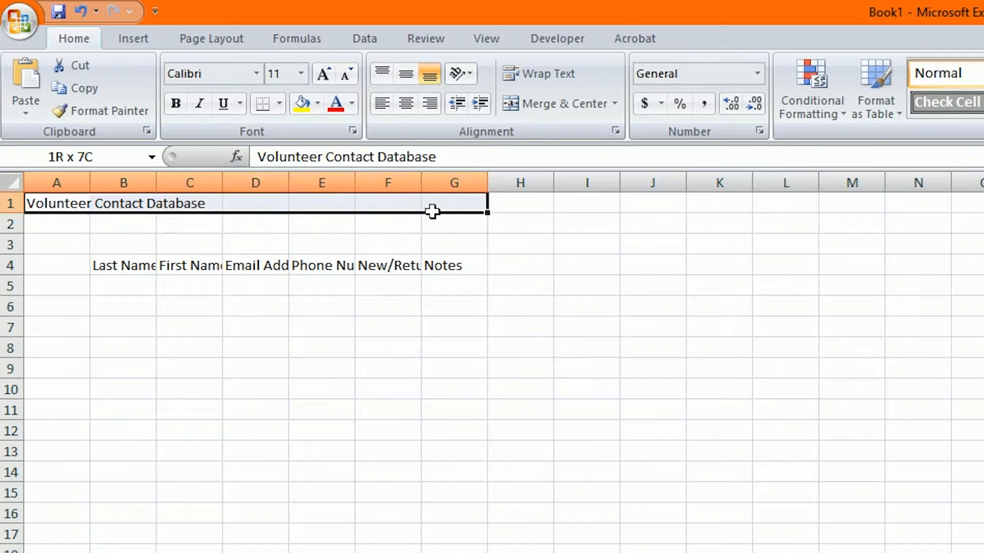
{"action": "left_click_drag", "start_coordinate": [432, 211], "coordinate": [432, 211]}
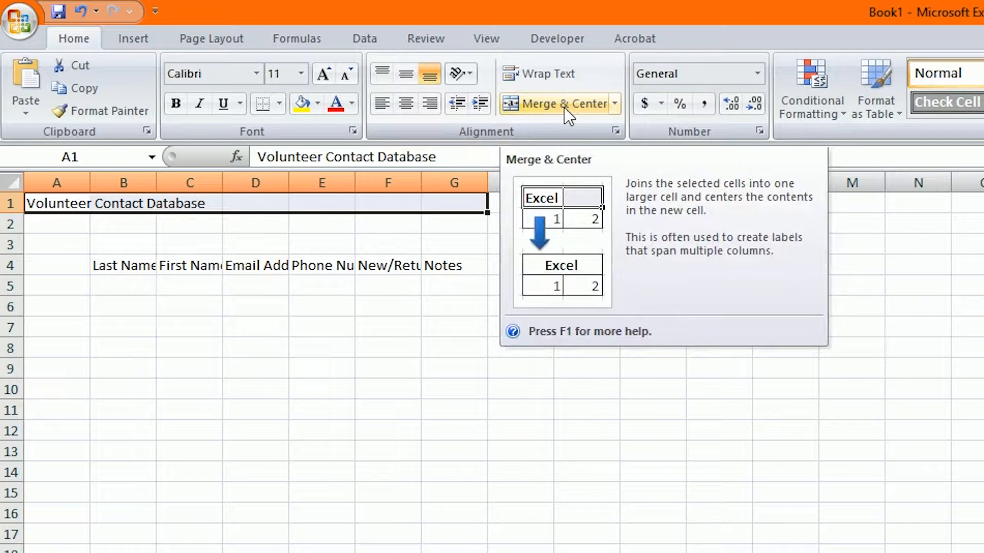
{"action": "left_click", "coordinate": [564, 107]}
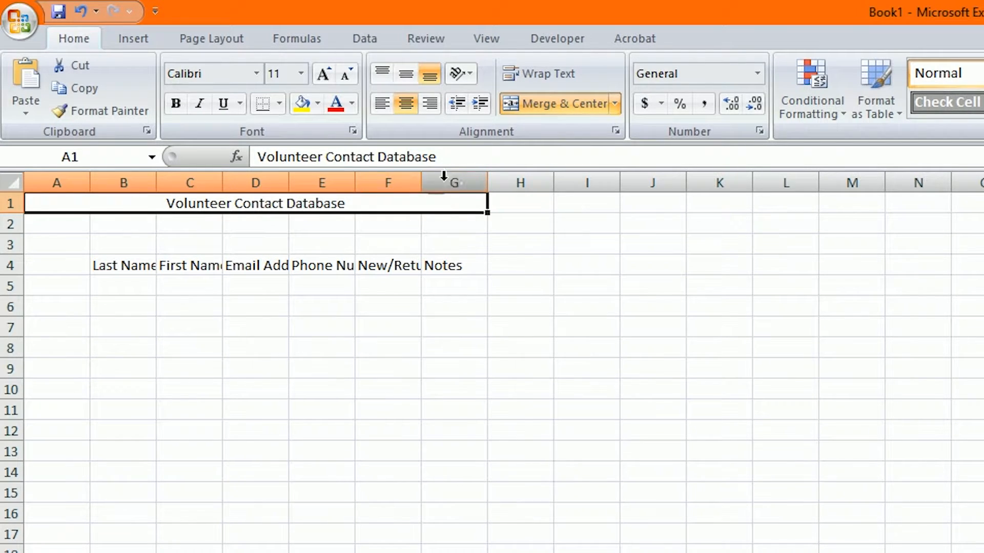
Make the title in the merged row 1 cell bold and set its font size to 26.
{"action": "left_click", "coordinate": [173, 104]}
{"action": "left_click", "coordinate": [301, 73]}
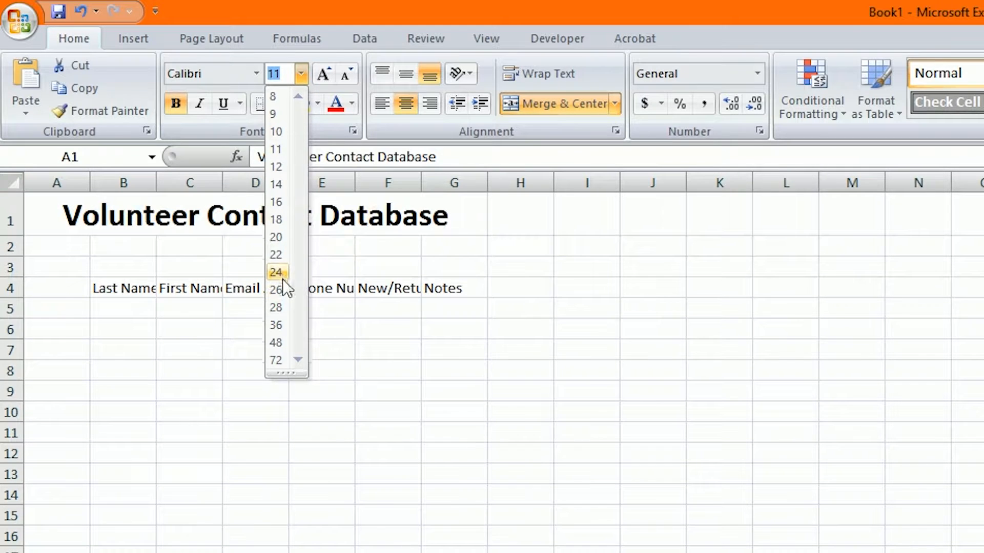
{"action": "left_click", "coordinate": [281, 288]}
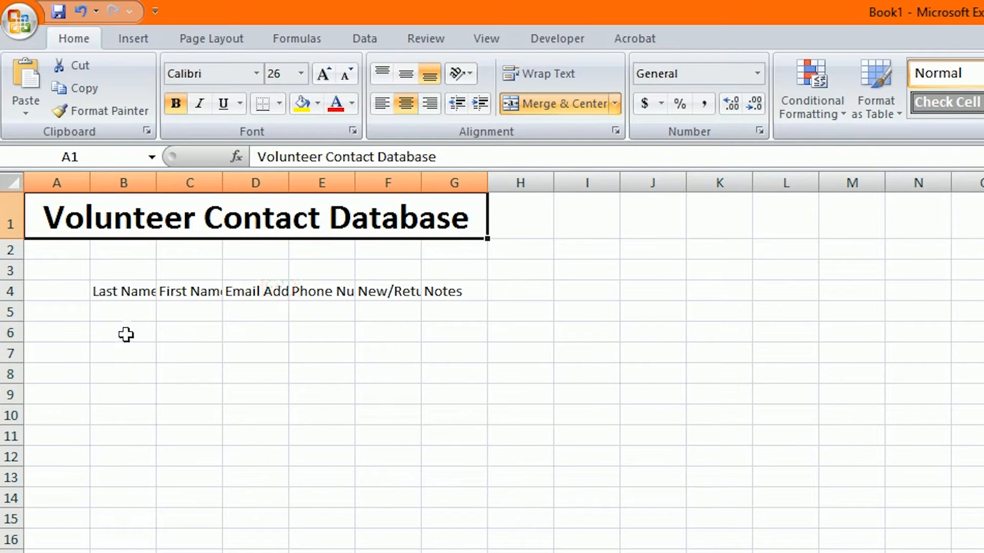
Number the rows by entering 1 through 5 down column A in cells A5 to A9.
{"action": "left_click", "coordinate": [55, 313]}
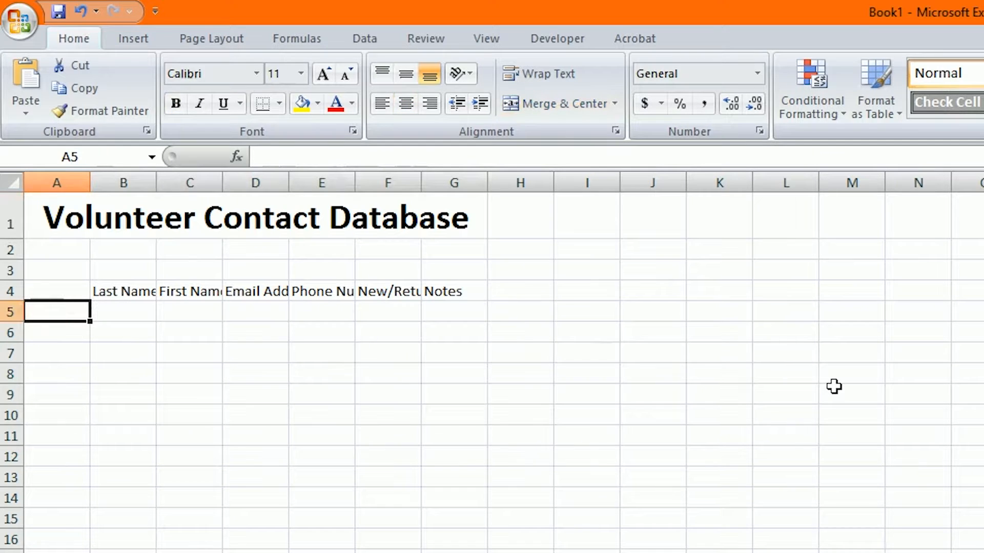
{"action": "type", "text": "1"}
{"action": "key", "text": "Return"}
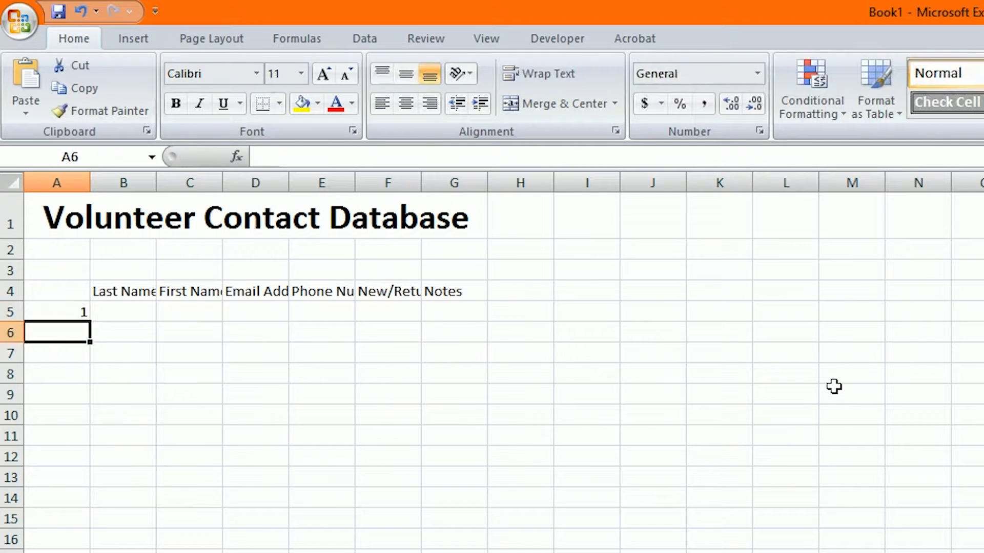
{"action": "type", "text": "2"}
{"action": "key", "text": "Return"}
{"action": "type", "text": "3"}
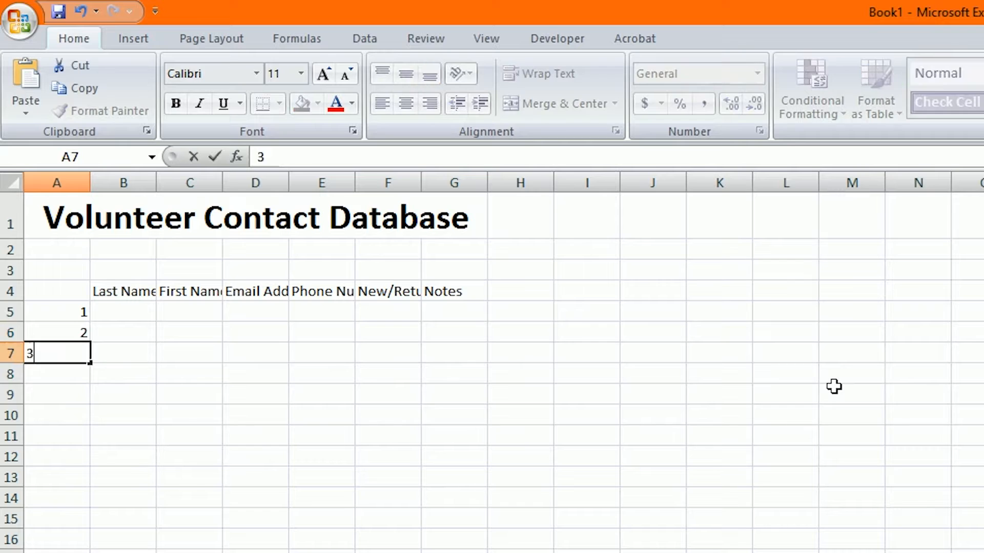
{"action": "key", "text": "Return"}
{"action": "type", "text": "4"}
{"action": "key", "text": "Return"}
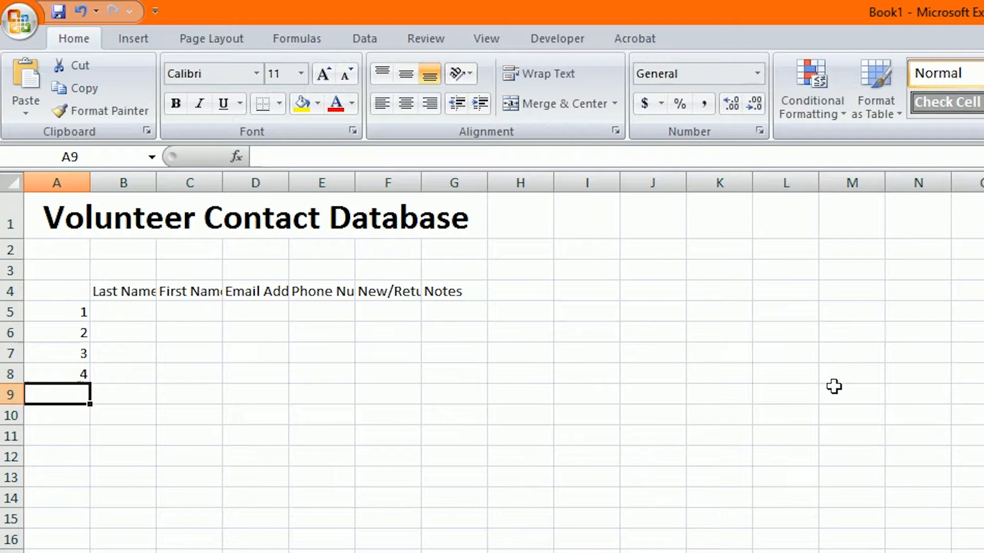
{"action": "type", "text": "5"}
{"action": "key", "text": "Return"}
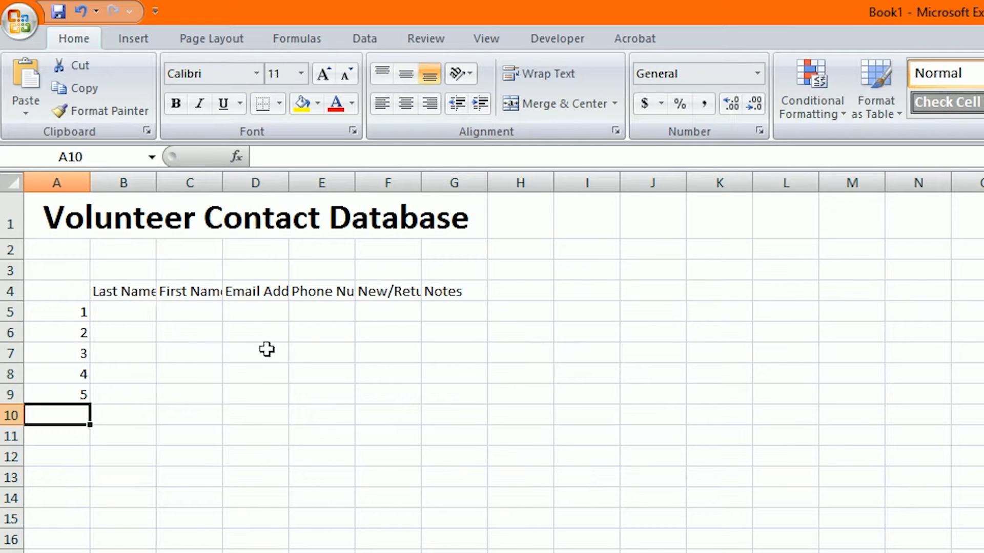
Extend the number series in A5 to A9 down column A to 25 in cell A29.
{"action": "left_click", "coordinate": [56, 313]}
{"action": "left_click_drag", "start_coordinate": [55, 314], "coordinate": [58, 389]}
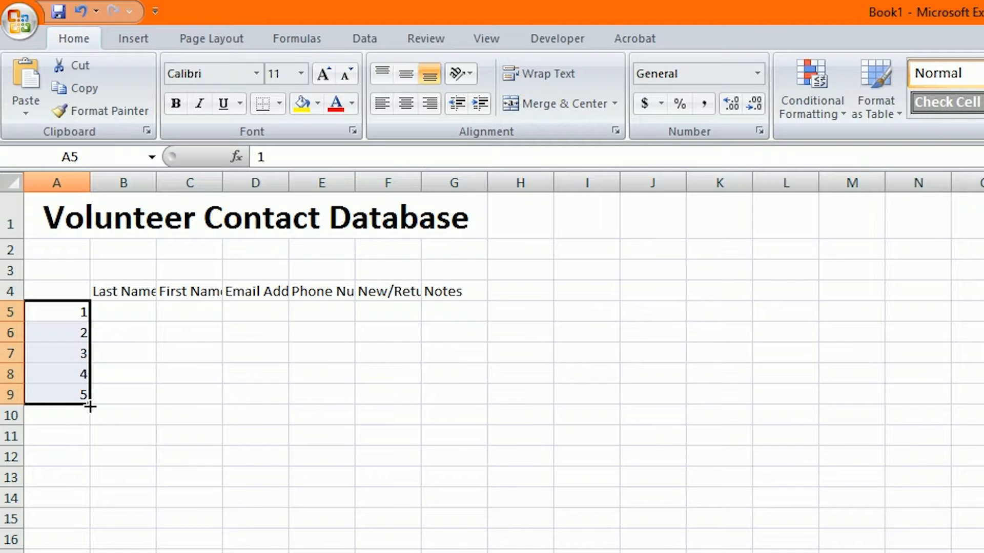
{"action": "left_click_drag", "start_coordinate": [90, 406], "coordinate": [59, 499]}
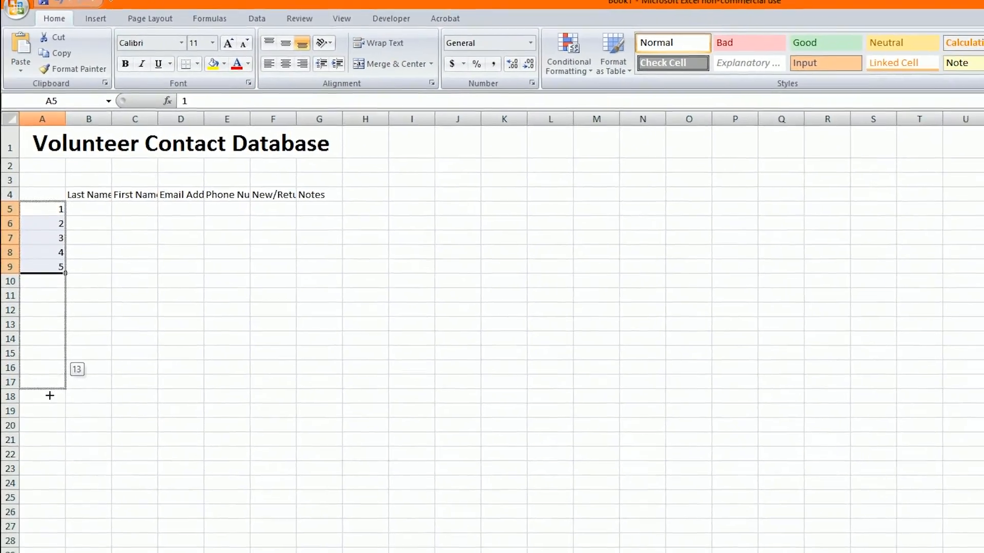
{"action": "left_click_drag", "start_coordinate": [50, 396], "coordinate": [53, 478]}
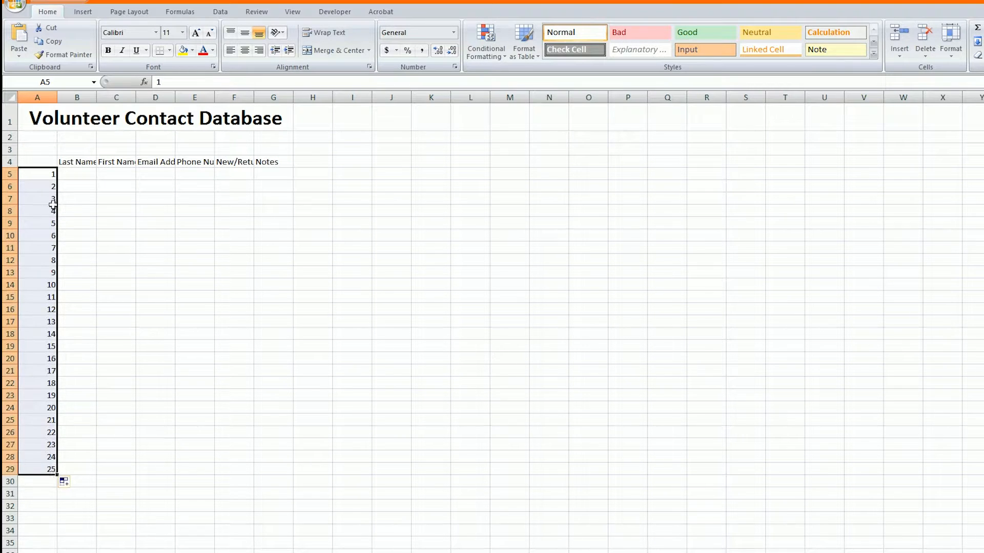
{"action": "left_click", "coordinate": [92, 176]}
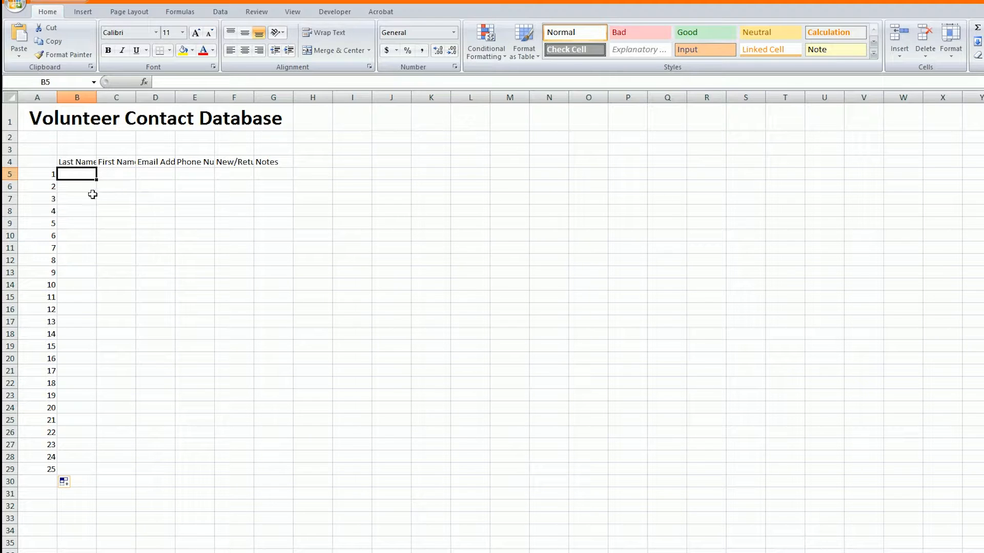
Make the column headers in row 4 bold.
{"action": "left_click", "coordinate": [9, 162]}
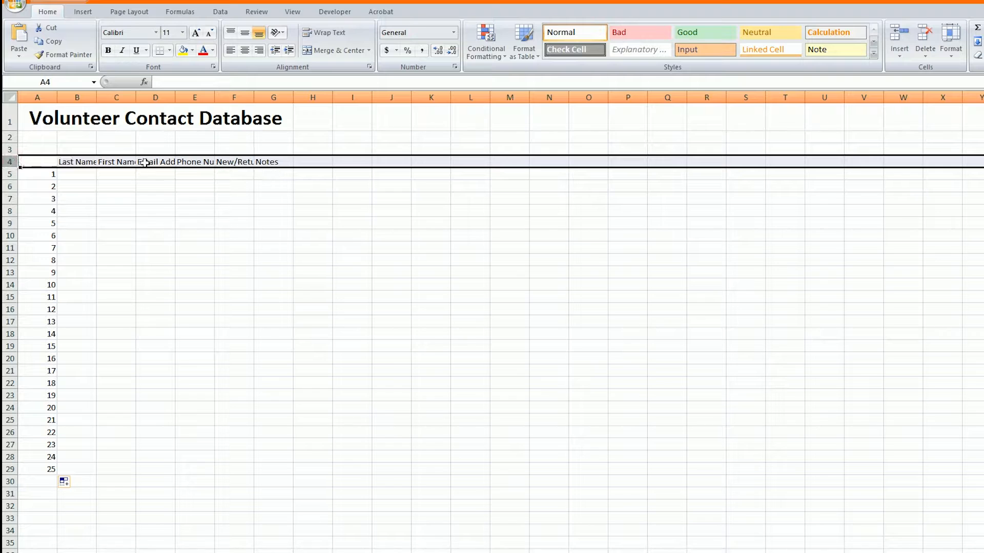
{"action": "left_click", "coordinate": [108, 50]}
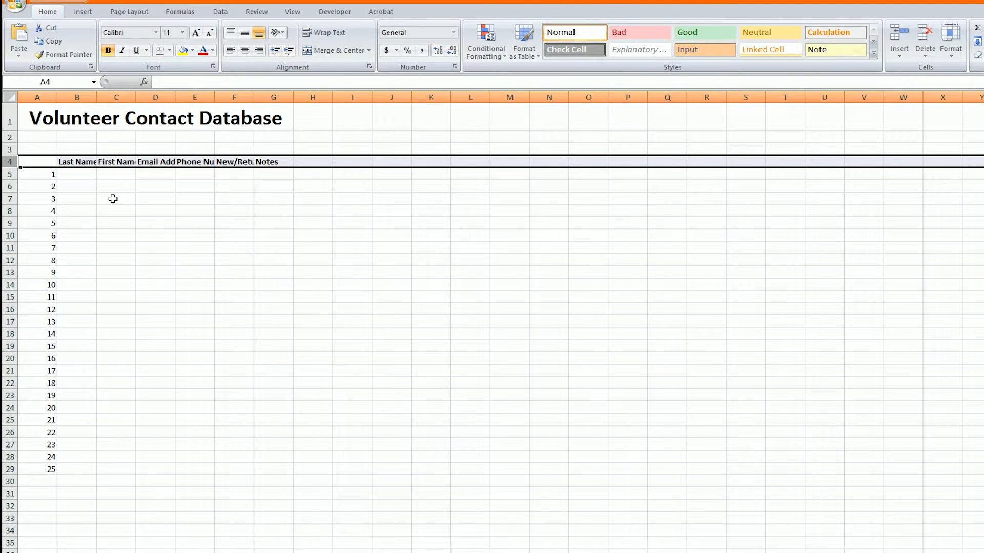
{"action": "left_click", "coordinate": [112, 199]}
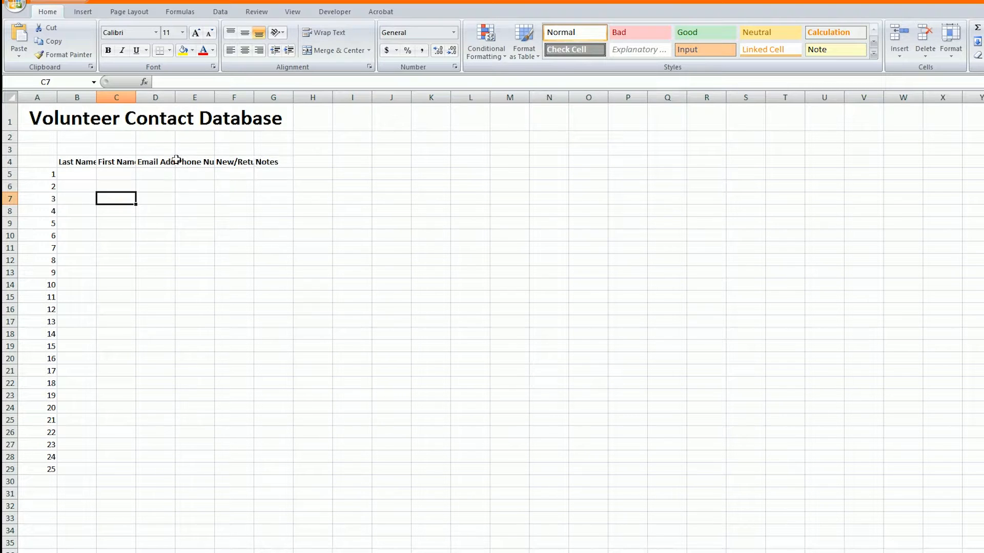
Autofit the widths of columns A through G to their contents.
{"action": "double_click", "coordinate": [58, 98]}
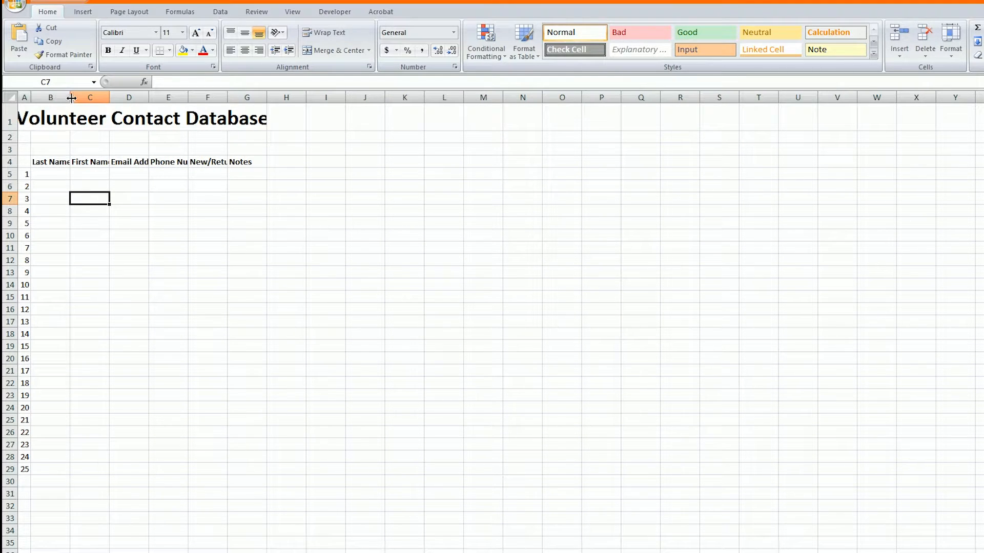
{"action": "double_click", "coordinate": [70, 97]}
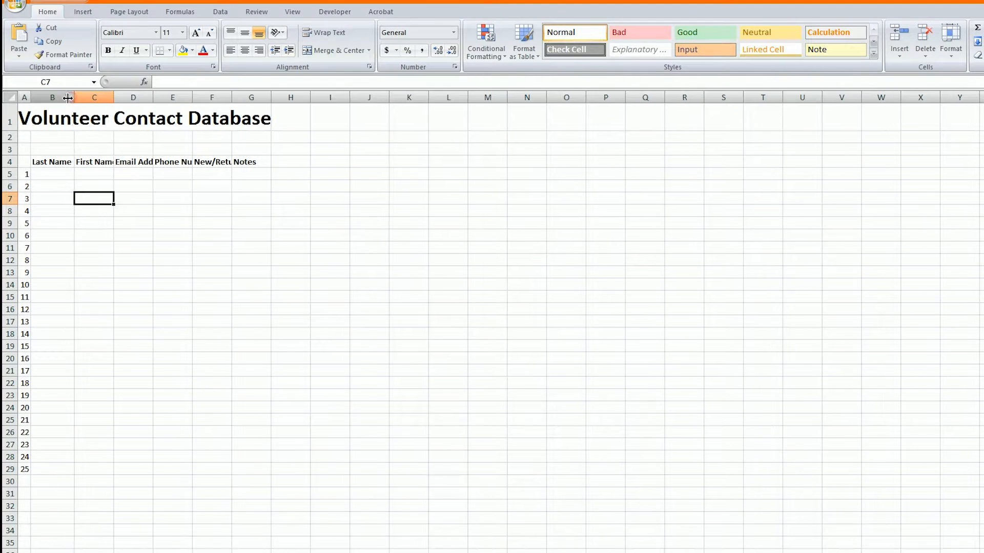
{"action": "double_click", "coordinate": [113, 98]}
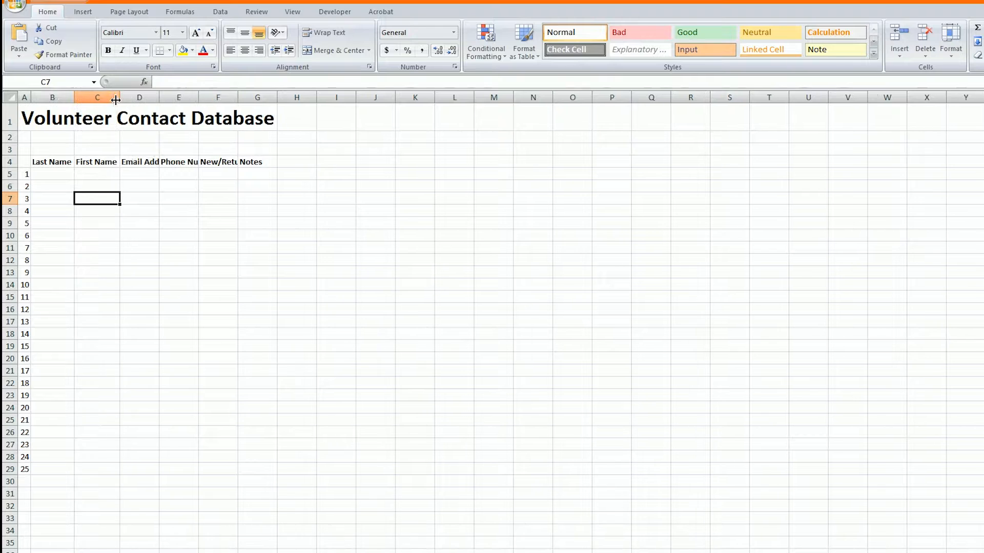
{"action": "double_click", "coordinate": [159, 97]}
{"action": "double_click", "coordinate": [218, 98]}
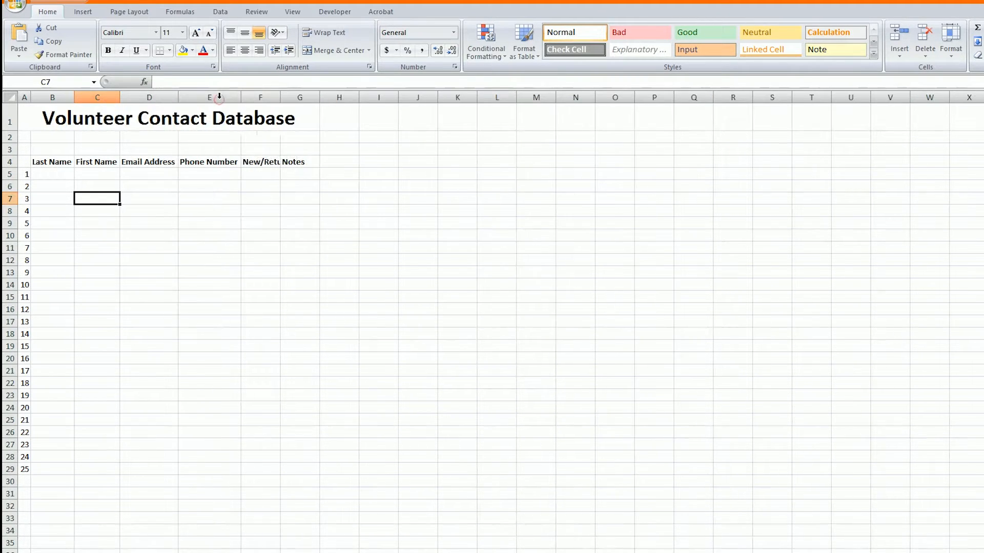
{"action": "double_click", "coordinate": [281, 98]}
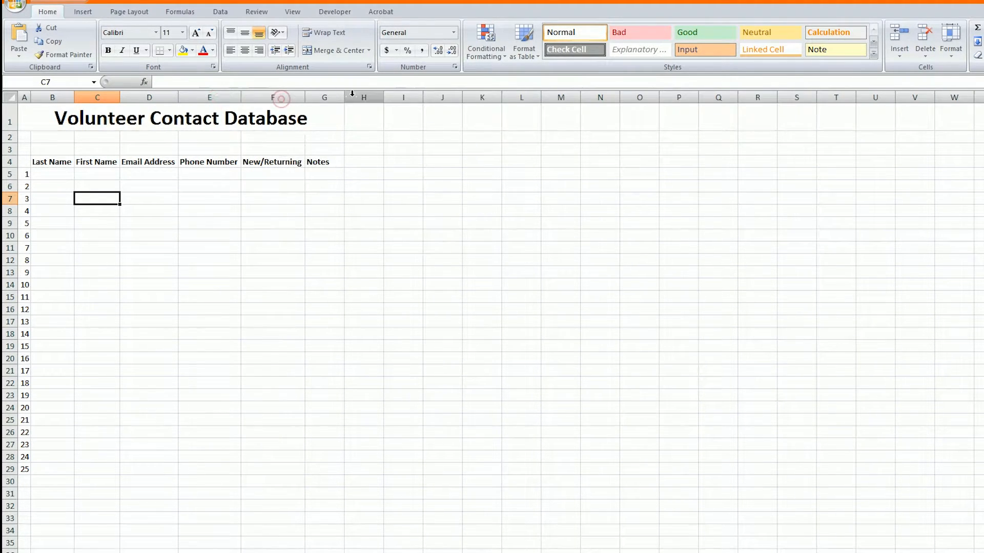
{"action": "double_click", "coordinate": [342, 98]}
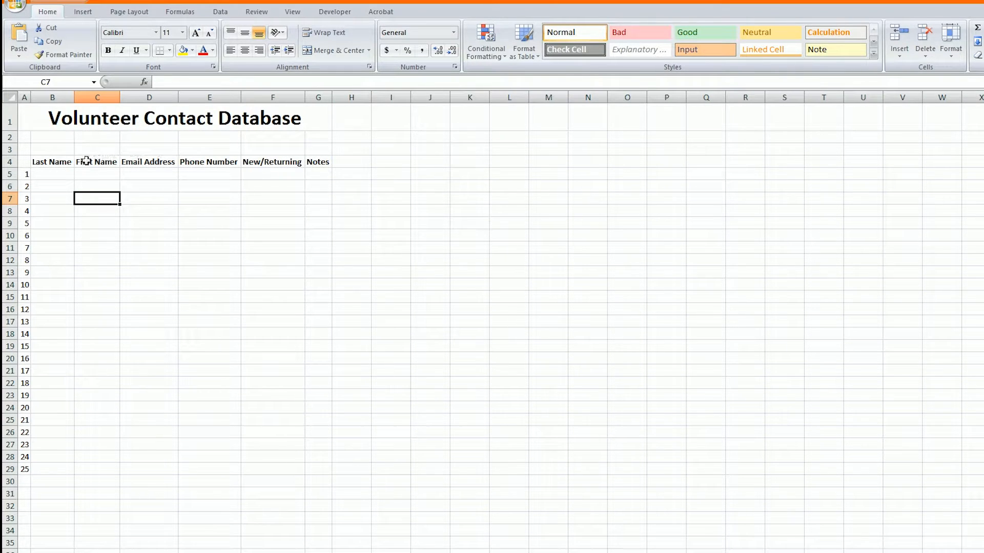
Widen the Last Name, First Name, Email Address and Notes columns generously, and the Phone Number column slightly.
{"action": "left_click_drag", "start_coordinate": [76, 96], "coordinate": [294, 97]}
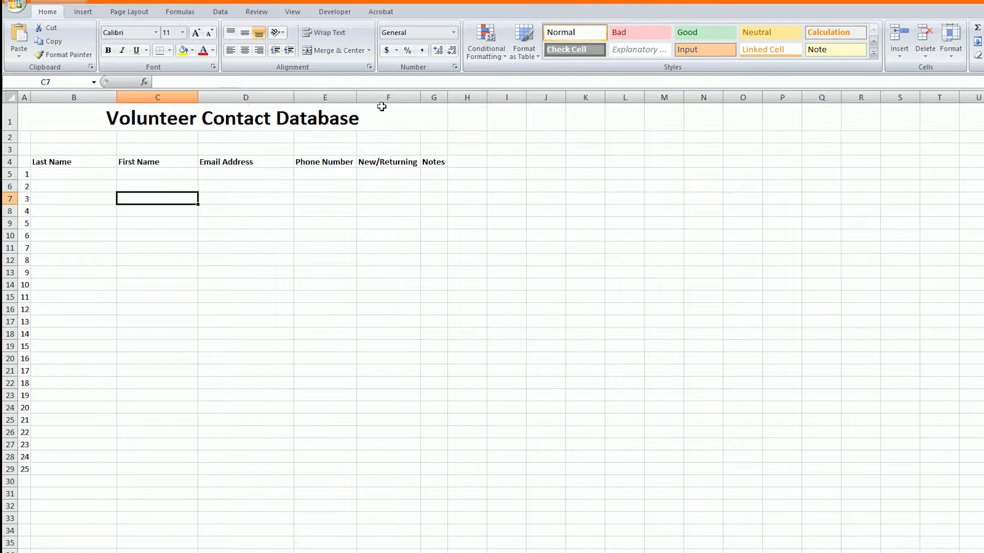
{"action": "left_click_drag", "start_coordinate": [357, 97], "coordinate": [363, 99]}
{"action": "left_click_drag", "start_coordinate": [362, 100], "coordinate": [359, 98]}
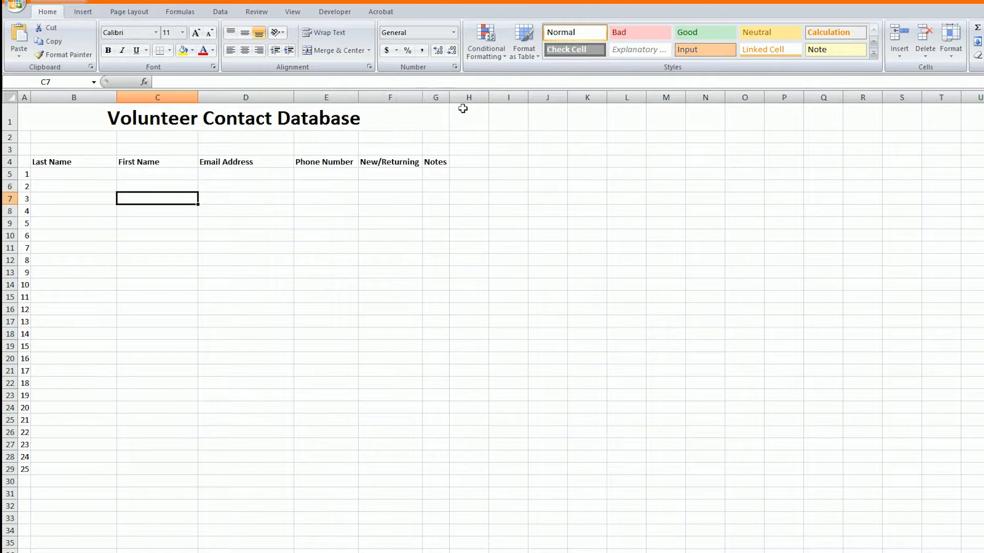
{"action": "left_click_drag", "start_coordinate": [450, 98], "coordinate": [493, 100]}
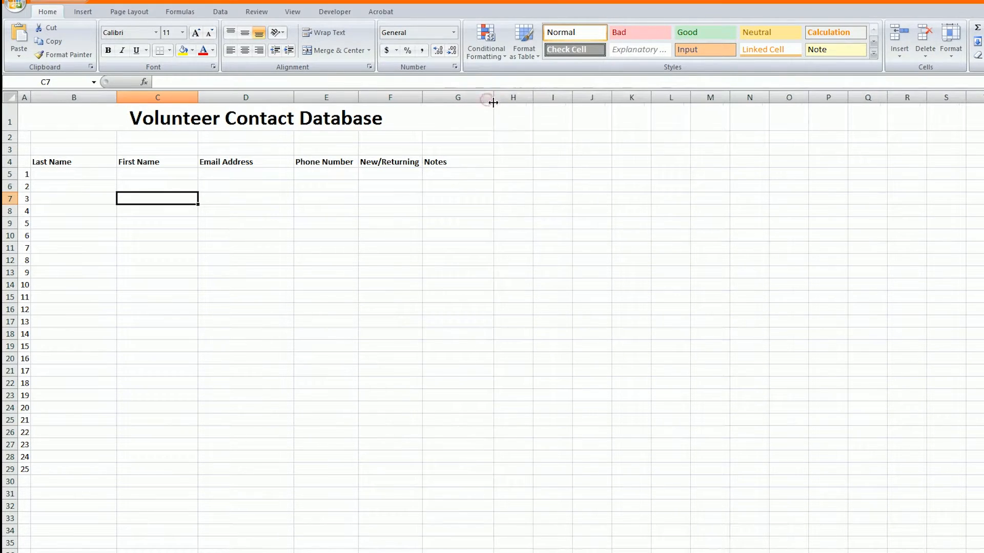
Split the New/Returning header into "New" in F3 and "Returning" in F4, and autofit column F.
{"action": "left_click", "coordinate": [386, 150]}
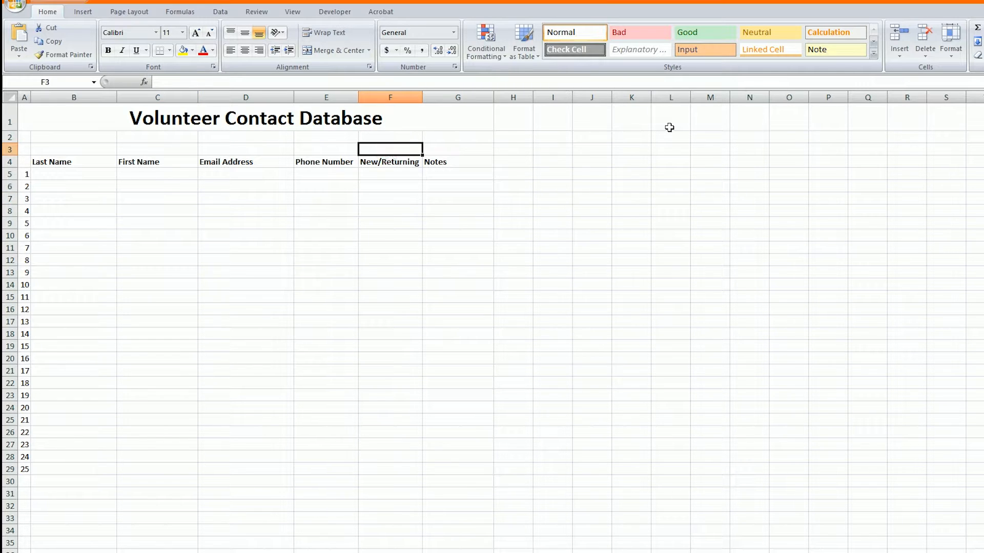
{"action": "type", "text": "N"}
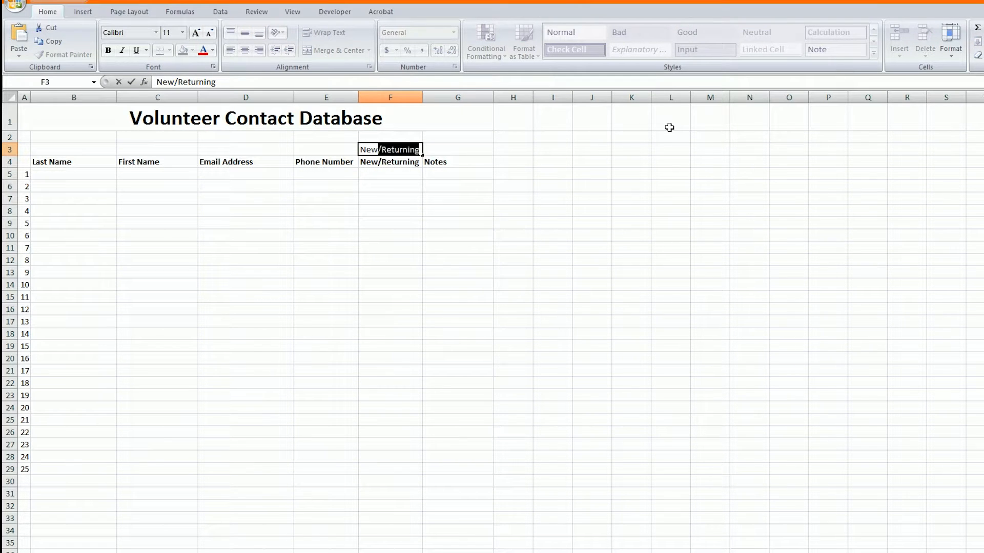
{"action": "type", "text": "ew"}
{"action": "key", "text": "Delete"}
{"action": "key", "text": "Return"}
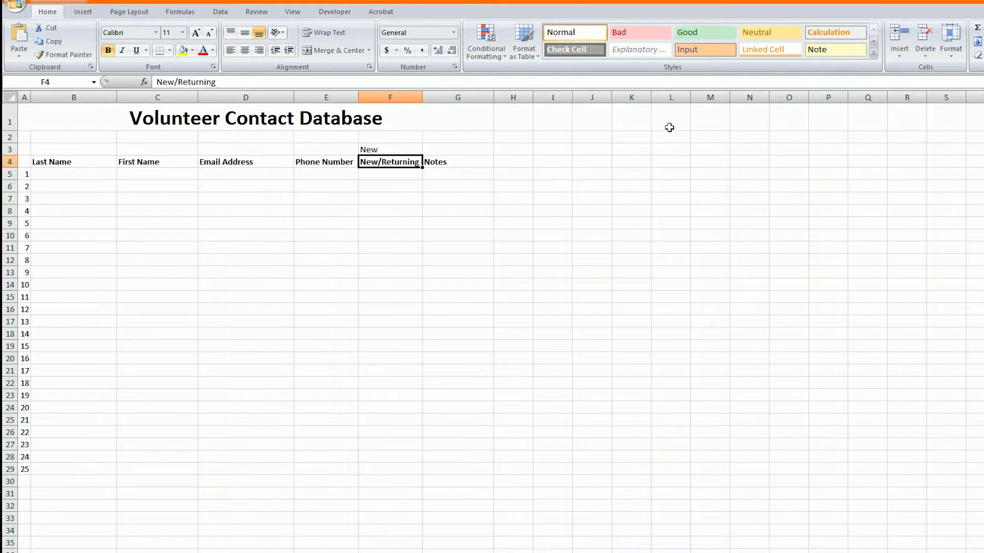
{"action": "type", "text": "Re"}
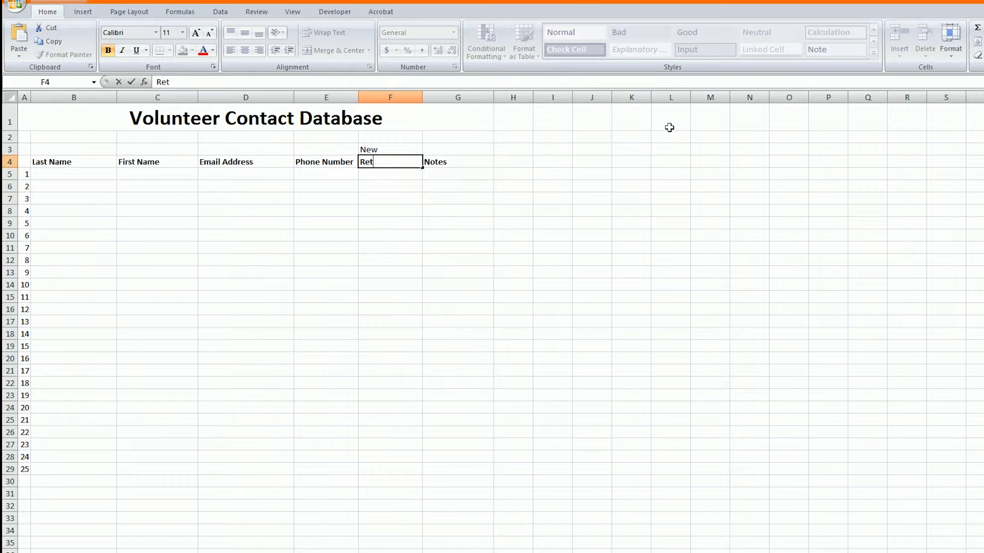
{"action": "key", "text": "Return"}
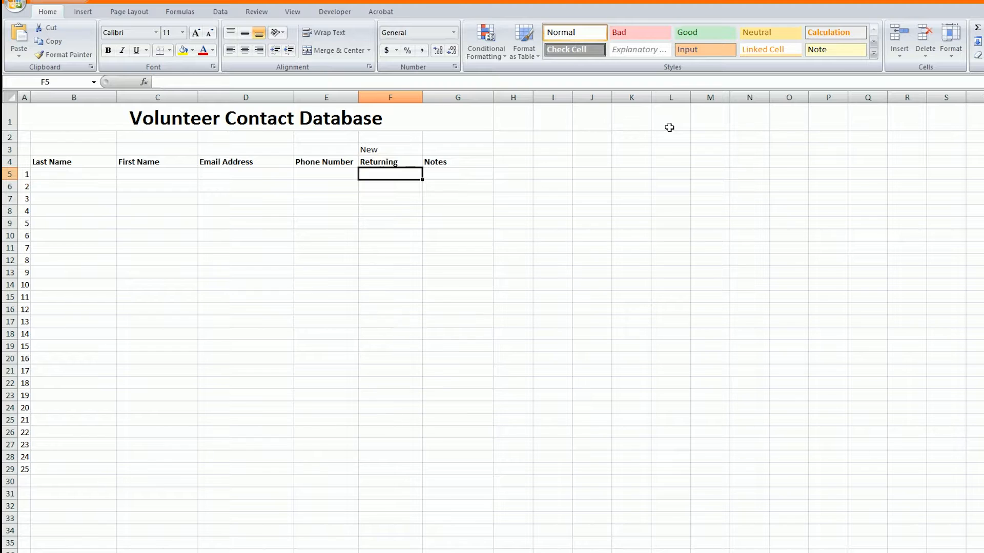
{"action": "double_click", "coordinate": [418, 102]}
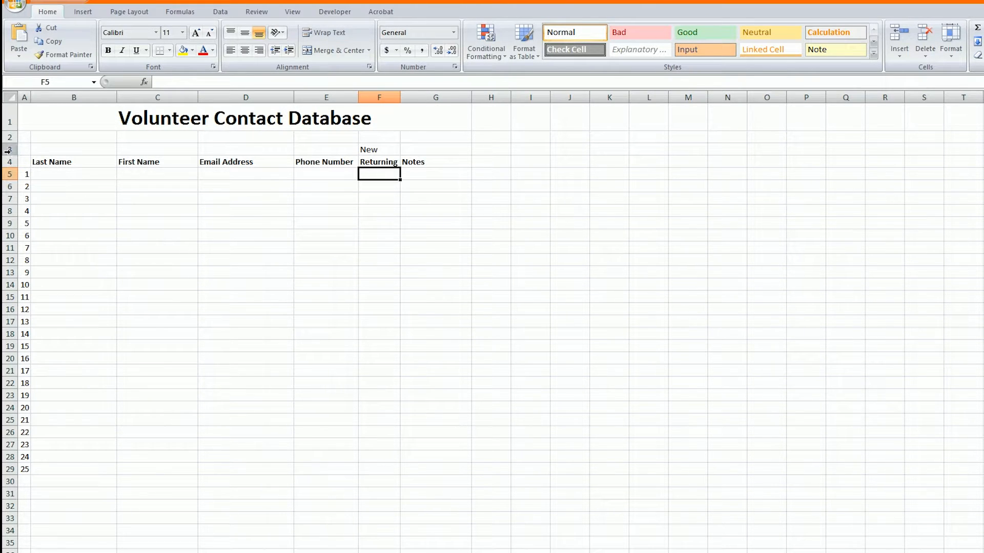
Center the header text in rows 3 and 4 and make both rows bold.
{"action": "left_click_drag", "start_coordinate": [7, 151], "coordinate": [7, 155]}
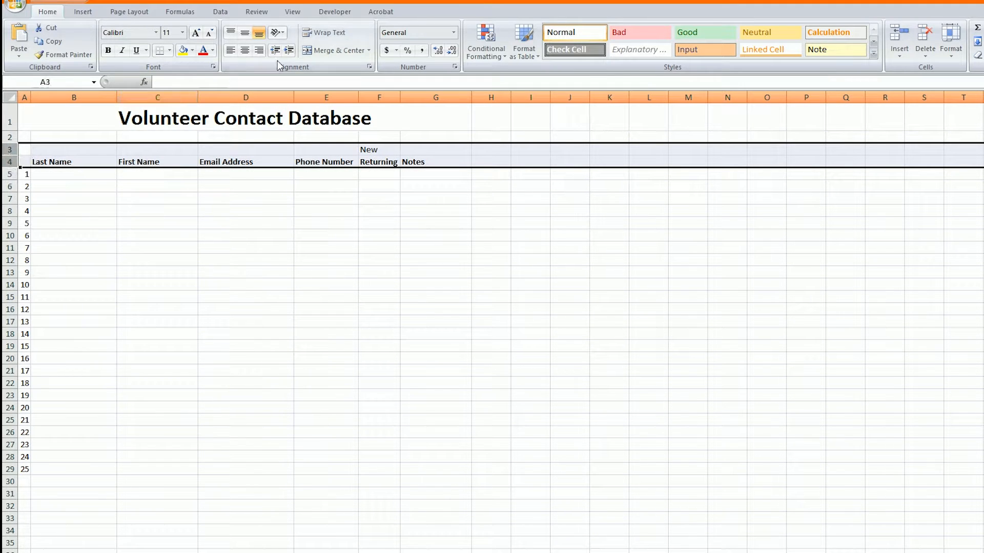
{"action": "left_click", "coordinate": [245, 49]}
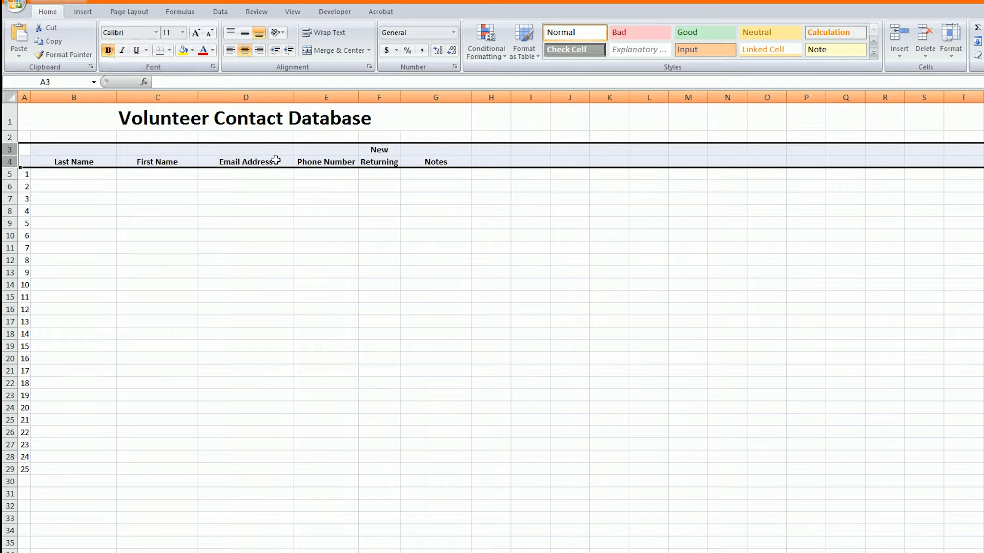
{"action": "left_click", "coordinate": [262, 179]}
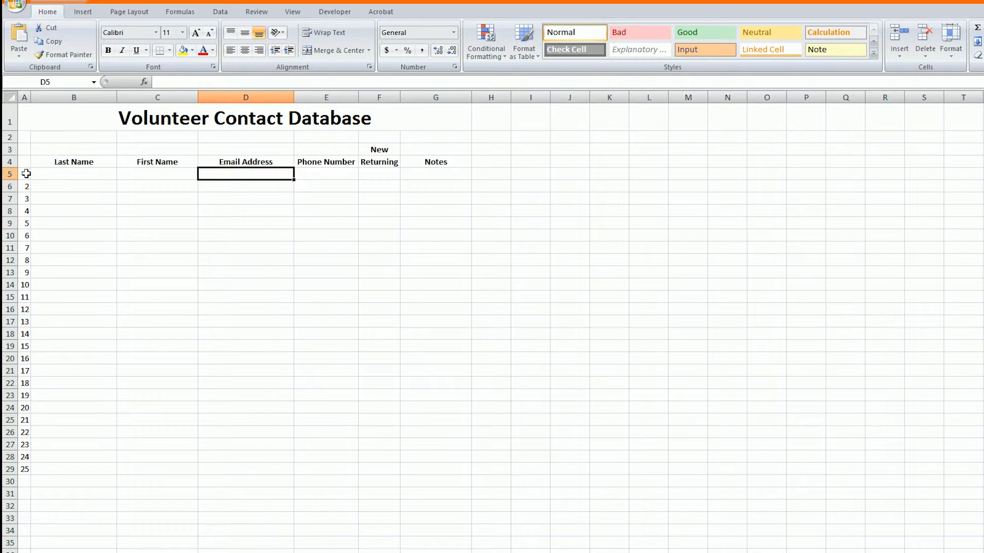
Add thin horizontal lines between the numbered cells A5 to A29 and a thicker solid outline around them.
{"action": "left_click_drag", "start_coordinate": [23, 172], "coordinate": [16, 468]}
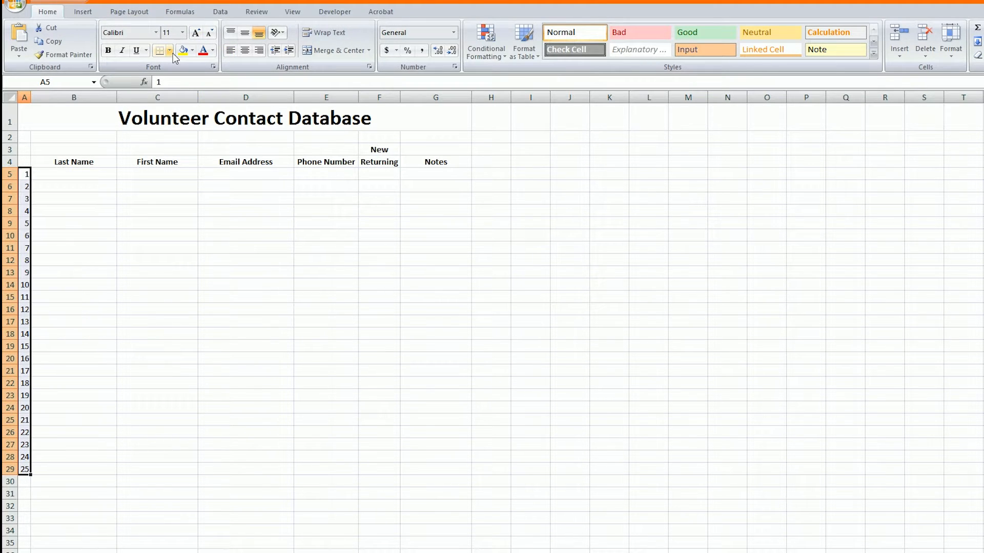
{"action": "right_click", "coordinate": [23, 191]}
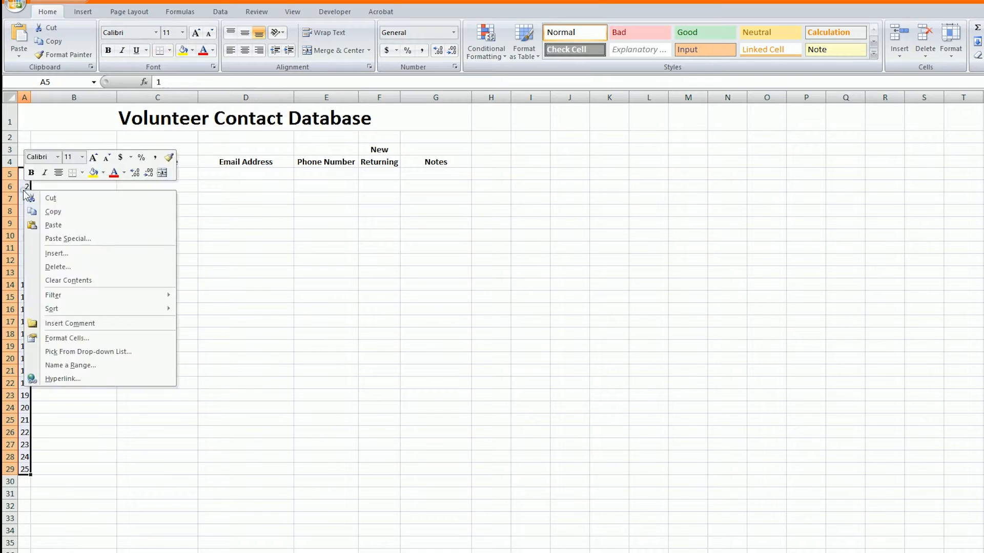
{"action": "left_click", "coordinate": [66, 338]}
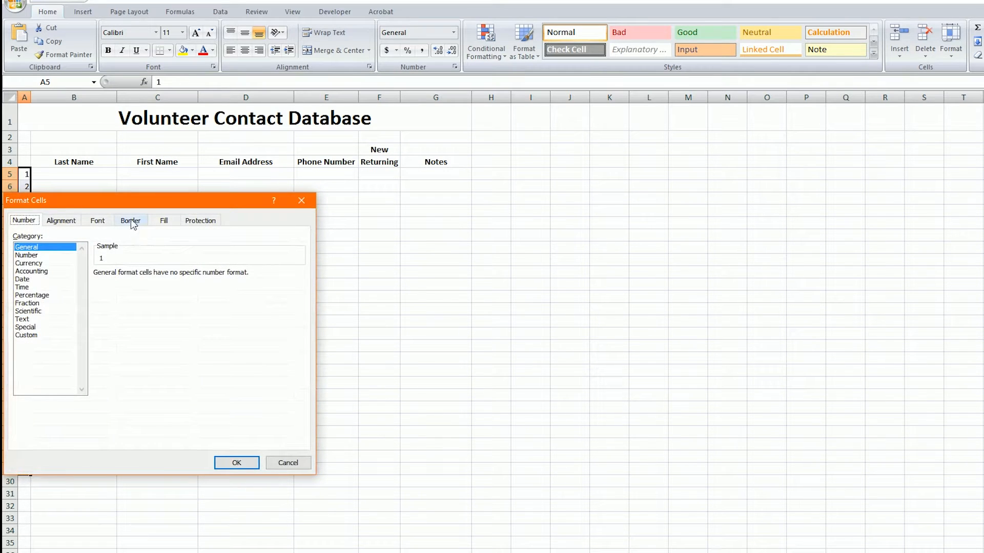
{"action": "left_click", "coordinate": [131, 221]}
{"action": "left_click_drag", "start_coordinate": [143, 204], "coordinate": [274, 203]}
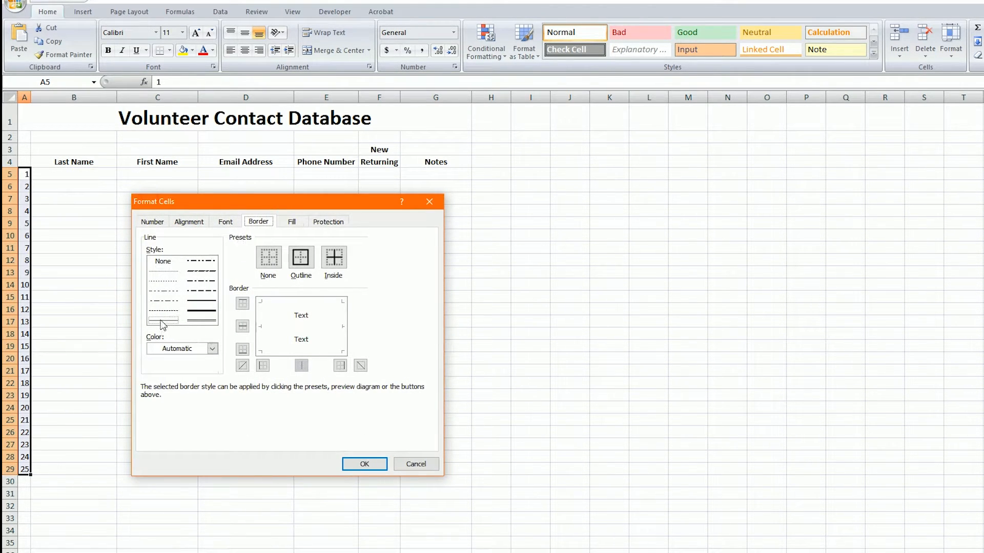
{"action": "left_click", "coordinate": [299, 327]}
{"action": "left_click", "coordinate": [208, 302]}
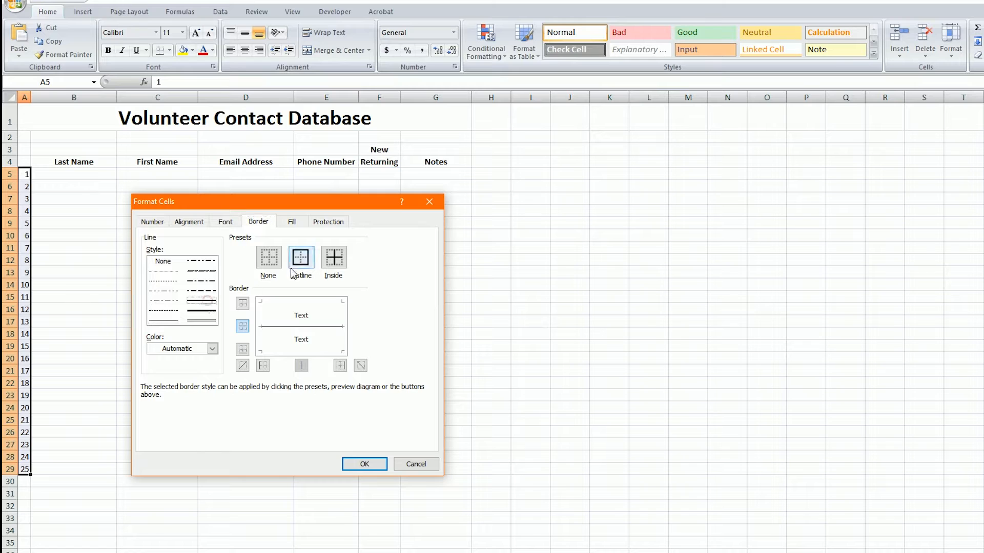
{"action": "left_click", "coordinate": [300, 257]}
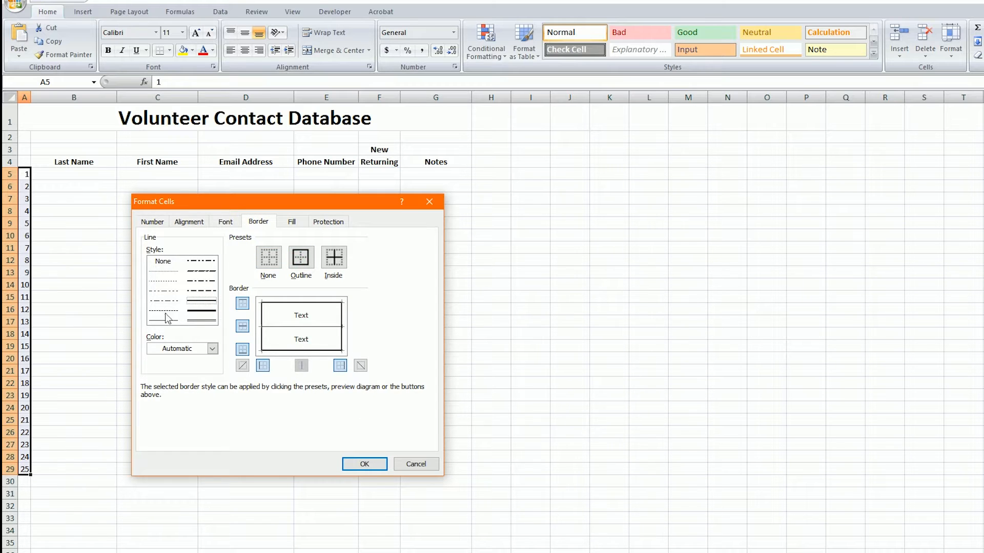
{"action": "left_click", "coordinate": [358, 464]}
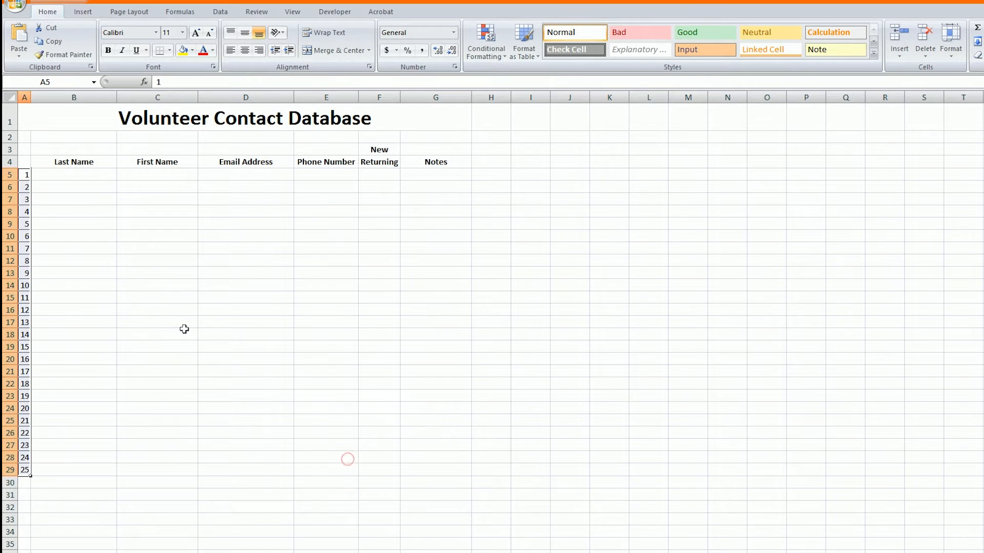
Select the table range B4 to G29 and set thin solid lines for all its inside borders.
{"action": "left_click", "coordinate": [36, 176]}
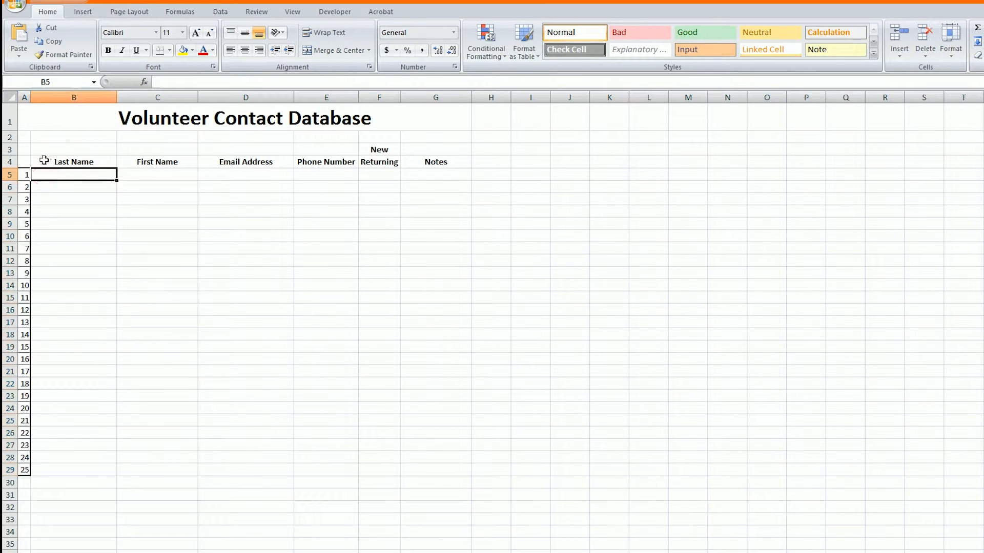
{"action": "left_click", "coordinate": [44, 160]}
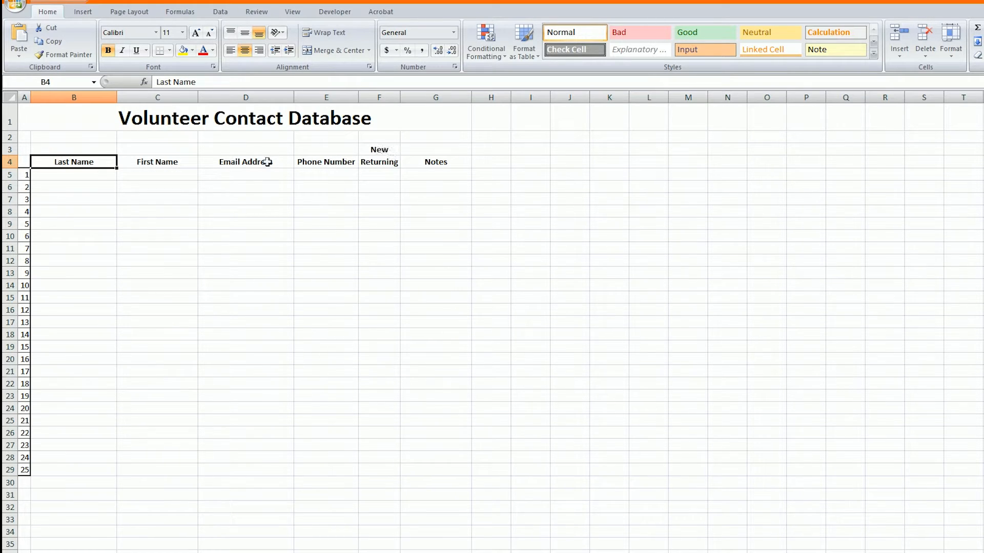
{"action": "left_click_drag", "start_coordinate": [56, 150], "coordinate": [413, 469]}
{"action": "left_click", "coordinate": [58, 159]}
{"action": "right_click", "coordinate": [228, 264]}
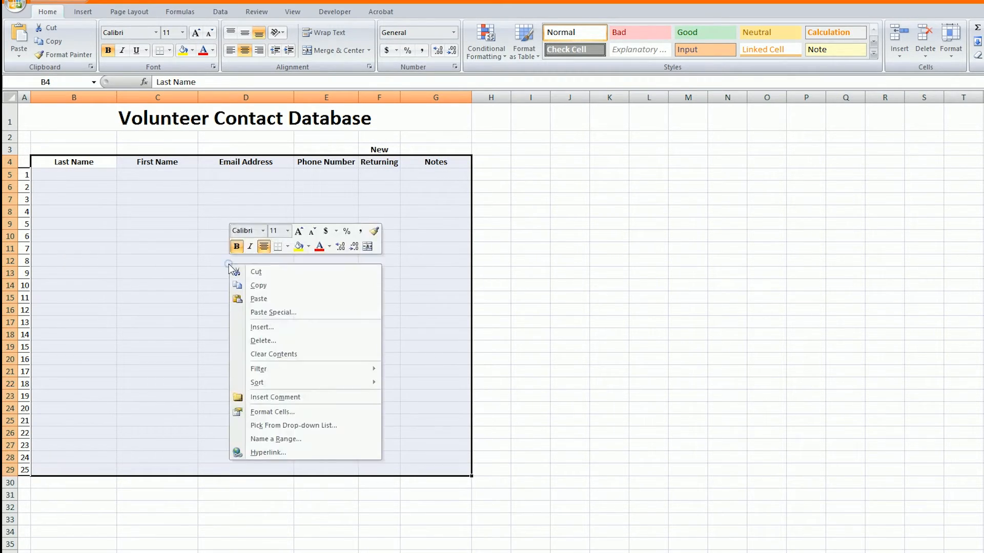
{"action": "left_click", "coordinate": [272, 413]}
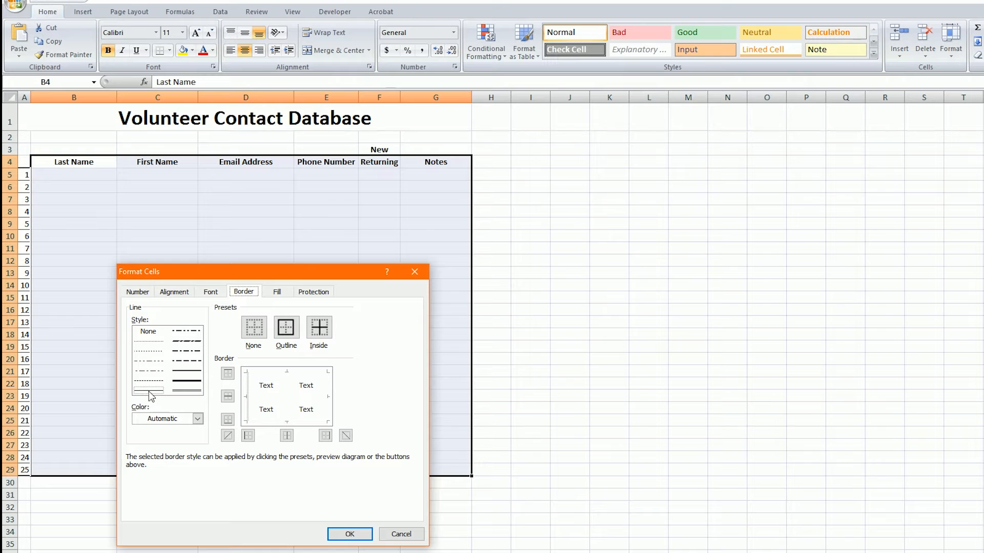
{"action": "left_click", "coordinate": [326, 333]}
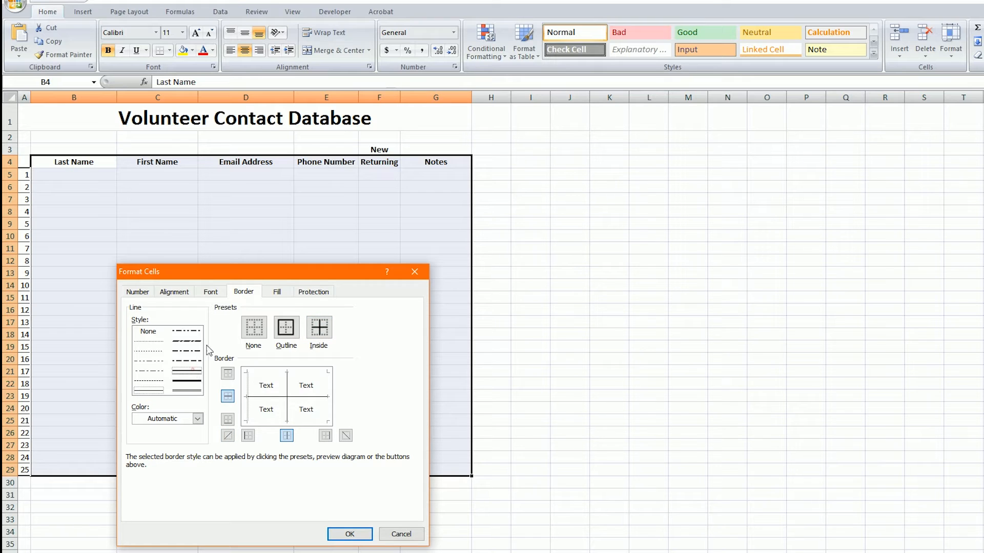
Add a thicker solid outline on all four sides of the table range B4 to G29 and apply the borders.
{"action": "left_click", "coordinate": [193, 370]}
{"action": "left_click", "coordinate": [300, 374]}
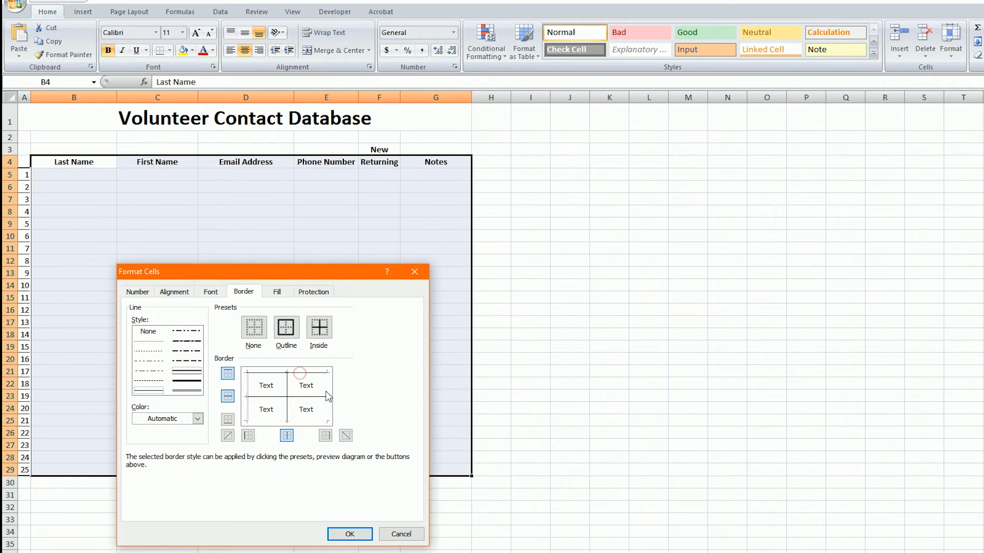
{"action": "left_click", "coordinate": [197, 372]}
{"action": "left_click", "coordinate": [328, 387]}
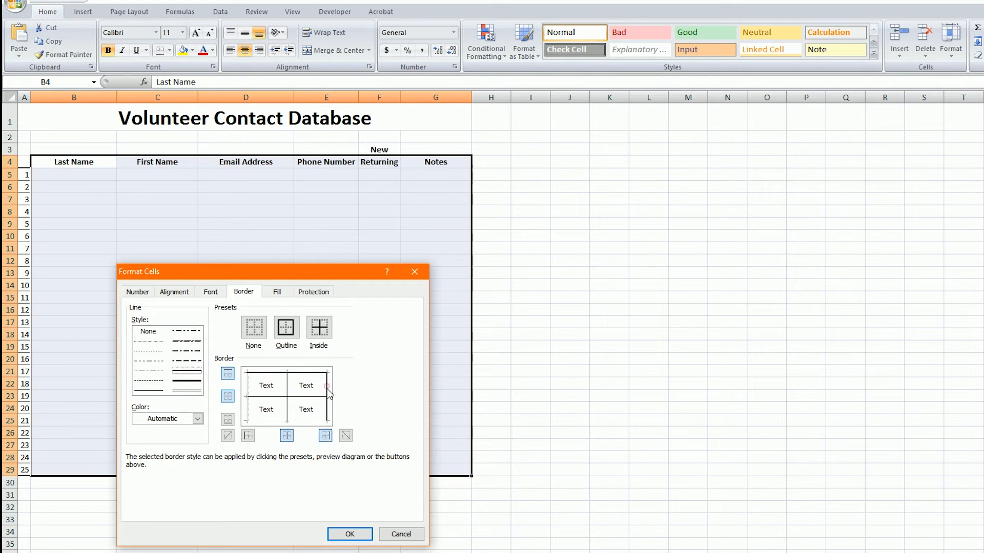
{"action": "left_click", "coordinate": [314, 421]}
{"action": "left_click", "coordinate": [247, 406]}
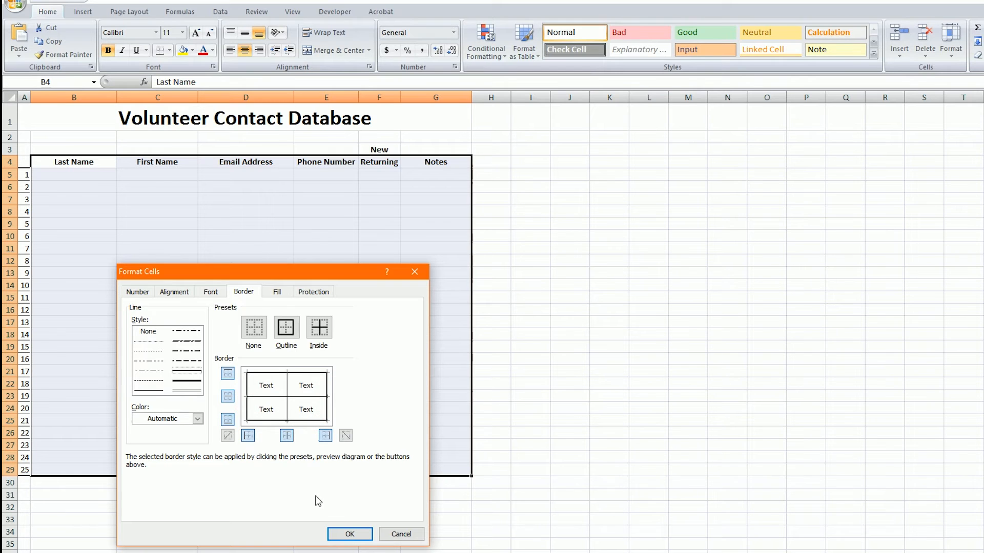
{"action": "left_click", "coordinate": [349, 534]}
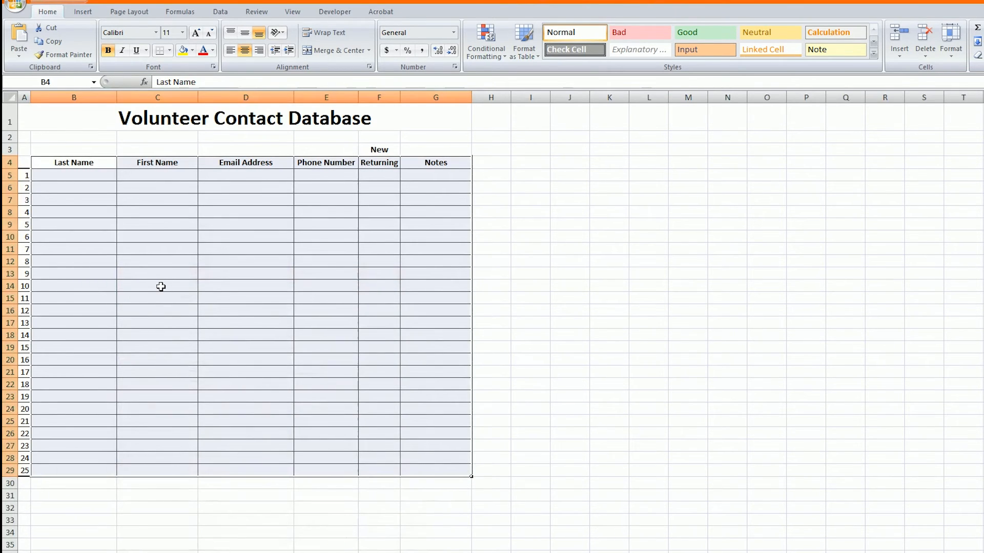
{"action": "left_click", "coordinate": [160, 286]}
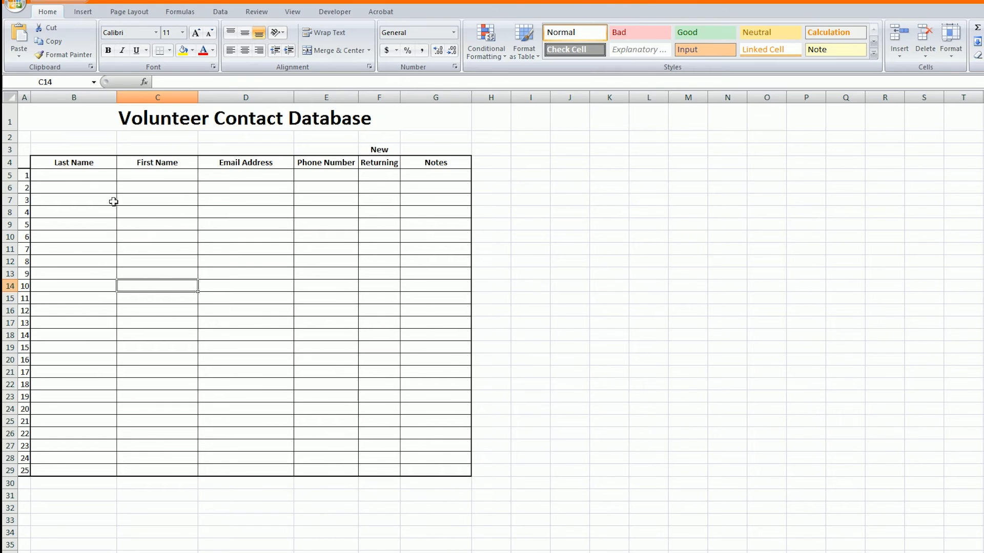
Put a thick box border around the header cells B4 to G4.
{"action": "left_click_drag", "start_coordinate": [62, 162], "coordinate": [438, 163]}
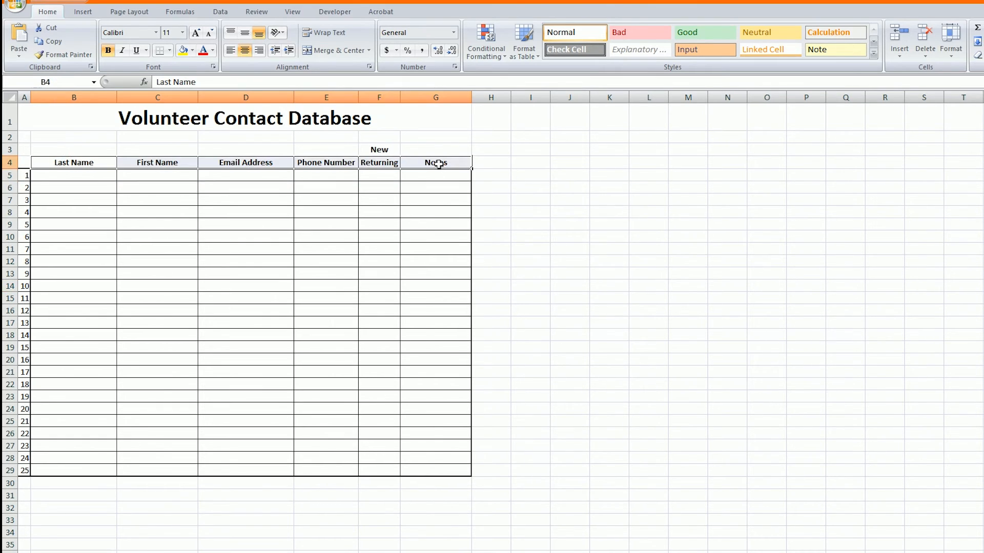
{"action": "left_click", "coordinate": [170, 50]}
{"action": "left_click", "coordinate": [197, 176]}
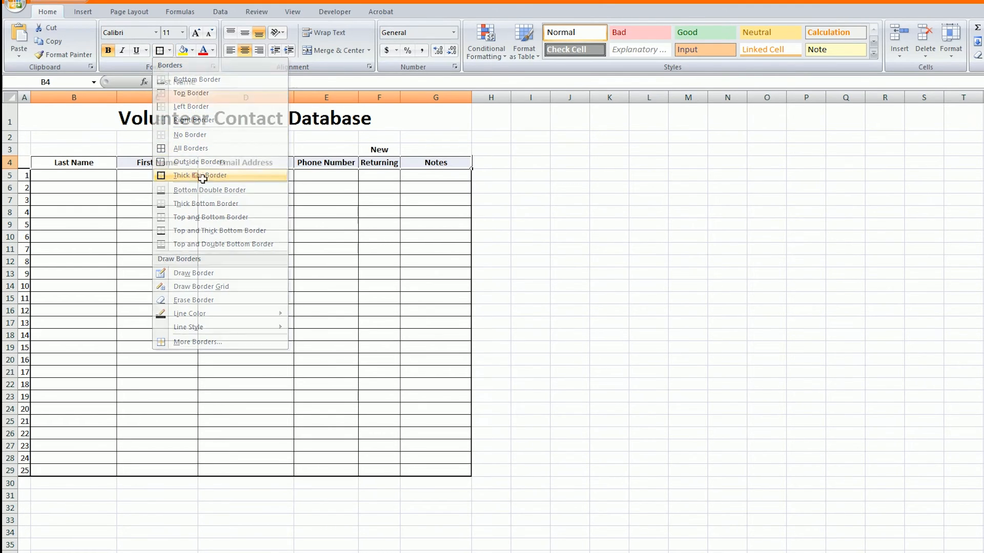
Outline the New and Returning header cells F3 and F4 together with a thicker solid line, leaving no line between them.
{"action": "left_click", "coordinate": [376, 149]}
{"action": "left_click_drag", "start_coordinate": [376, 149], "coordinate": [376, 159]}
{"action": "right_click", "coordinate": [378, 155]}
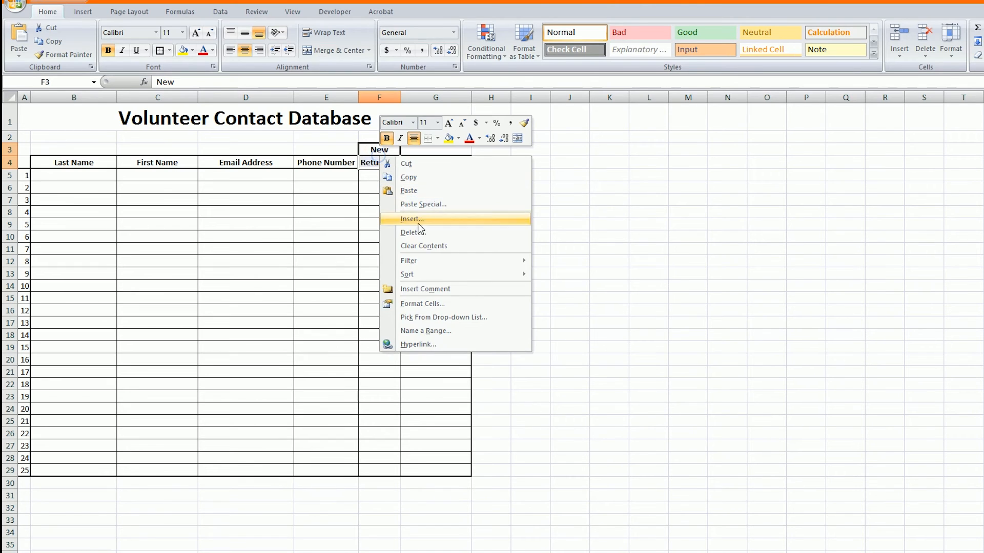
{"action": "left_click", "coordinate": [435, 306]}
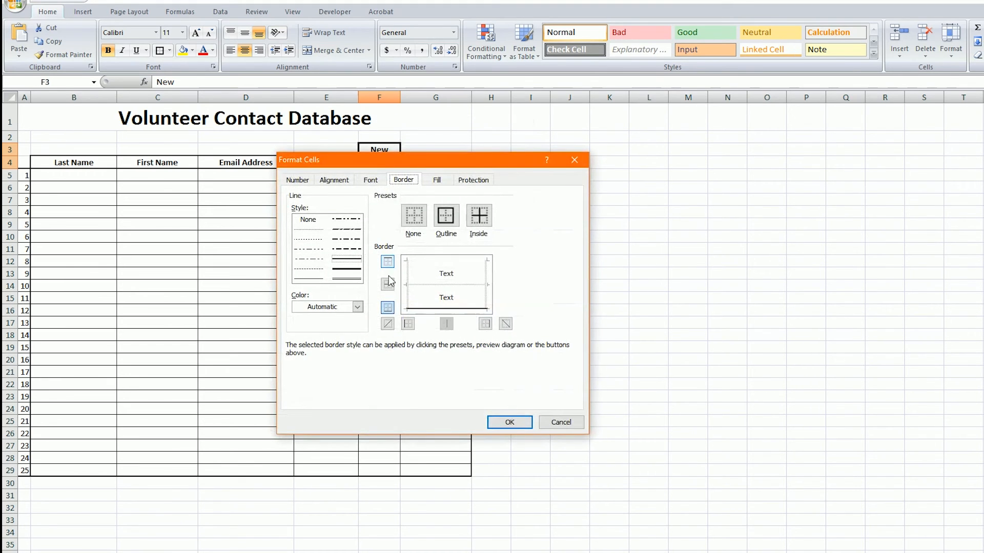
{"action": "left_click_drag", "start_coordinate": [465, 162], "coordinate": [464, 192]}
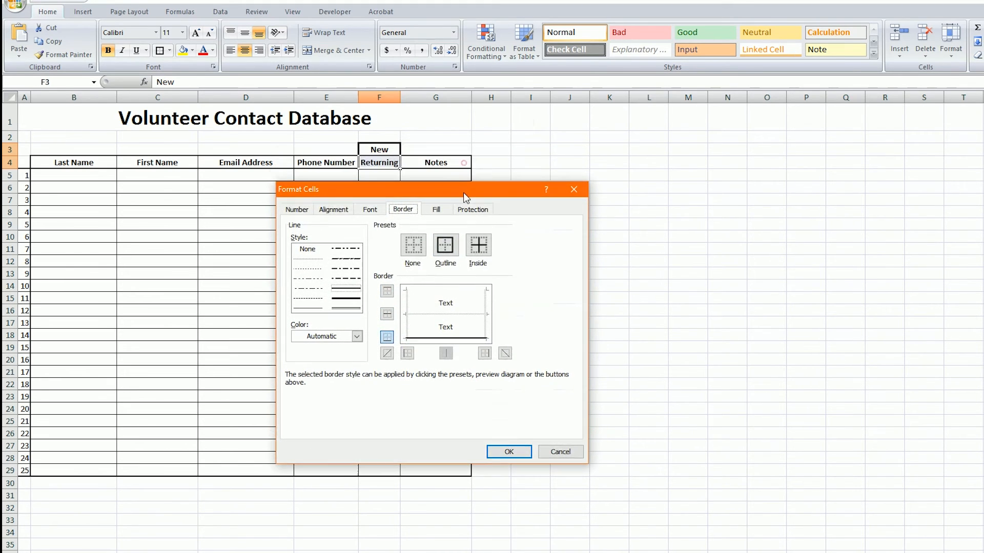
{"action": "left_click", "coordinate": [439, 315]}
{"action": "left_click", "coordinate": [436, 289]}
{"action": "left_click", "coordinate": [483, 314]}
{"action": "left_click", "coordinate": [406, 311]}
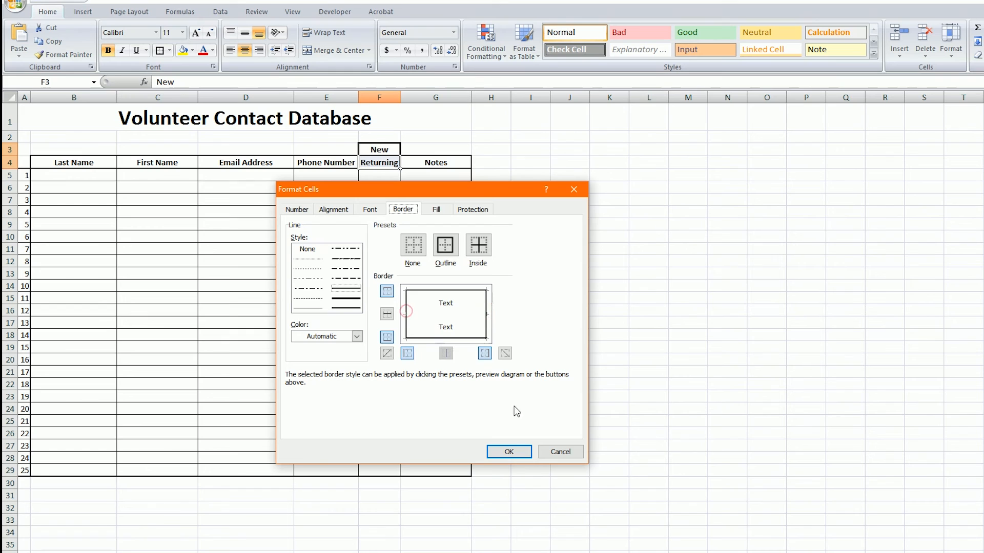
{"action": "left_click", "coordinate": [509, 450]}
{"action": "left_click", "coordinate": [404, 348]}
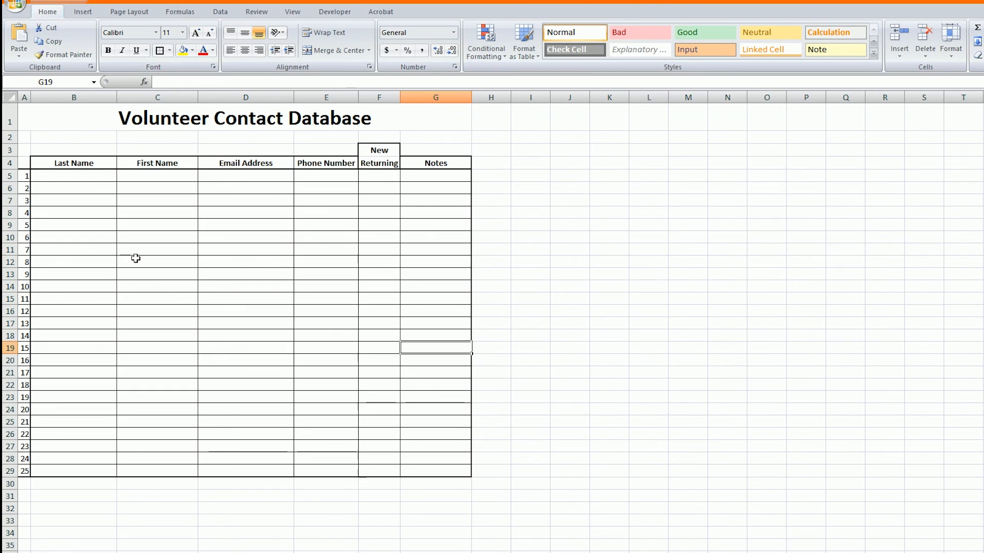
Widen the Notes column slightly.
{"action": "left_click", "coordinate": [64, 176]}
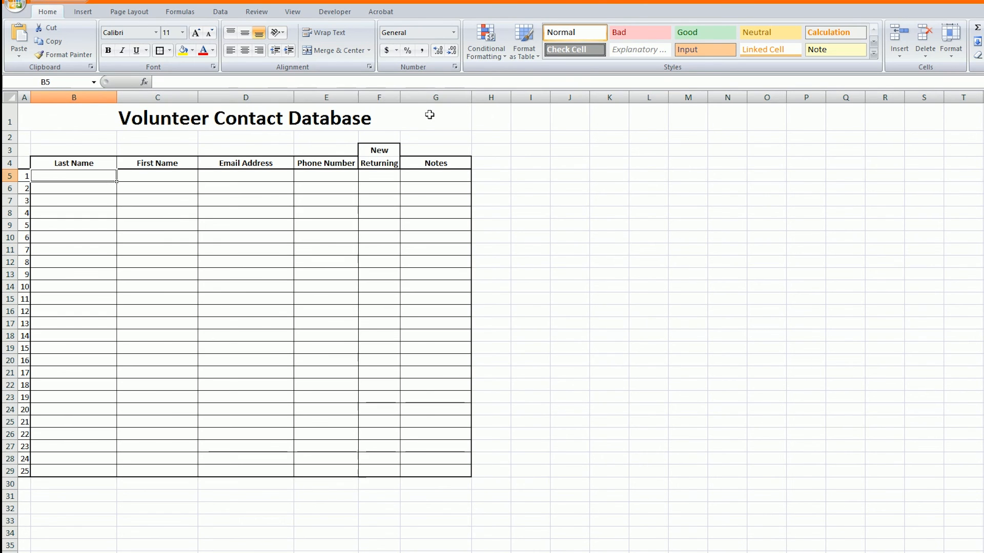
{"action": "left_click_drag", "start_coordinate": [472, 97], "coordinate": [481, 98]}
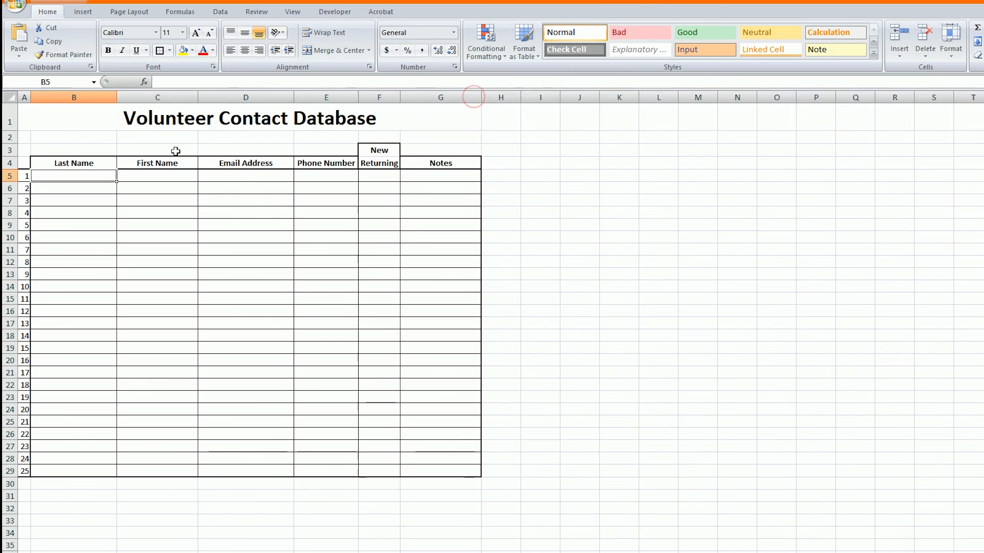